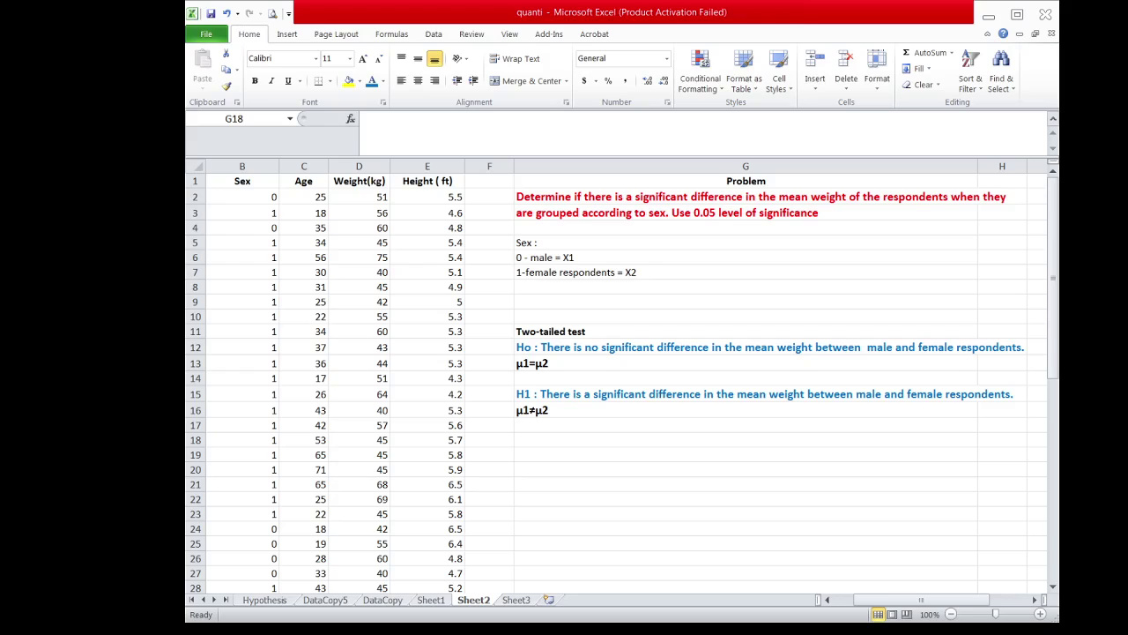
Check the sex codes in column B and the male/female coding notes in G6 and G7.
click(249, 197)
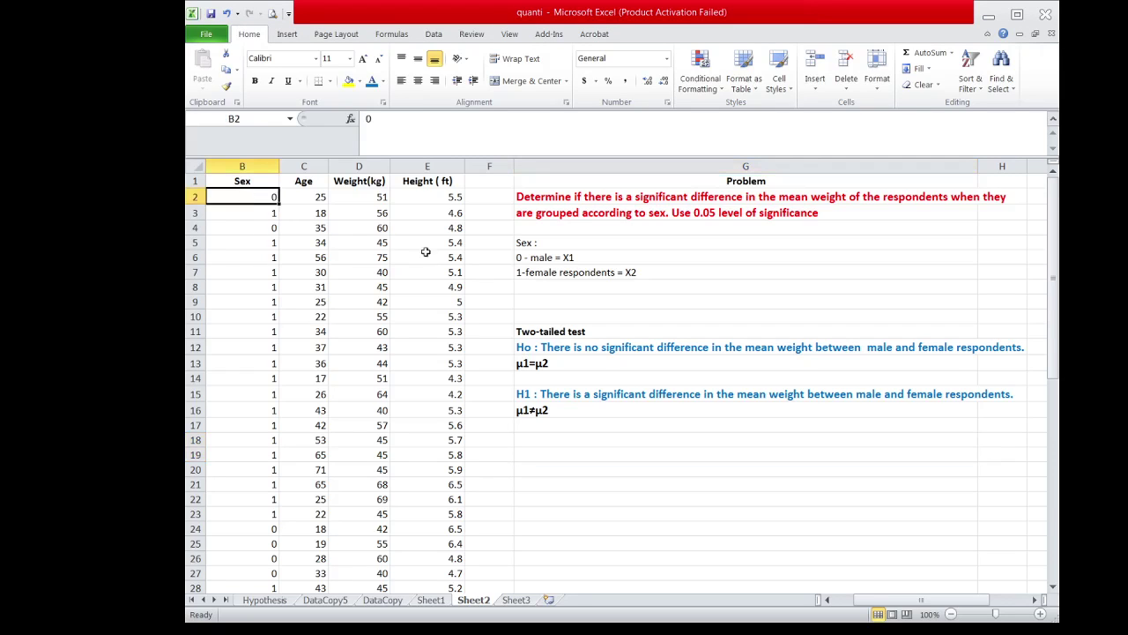
click(531, 258)
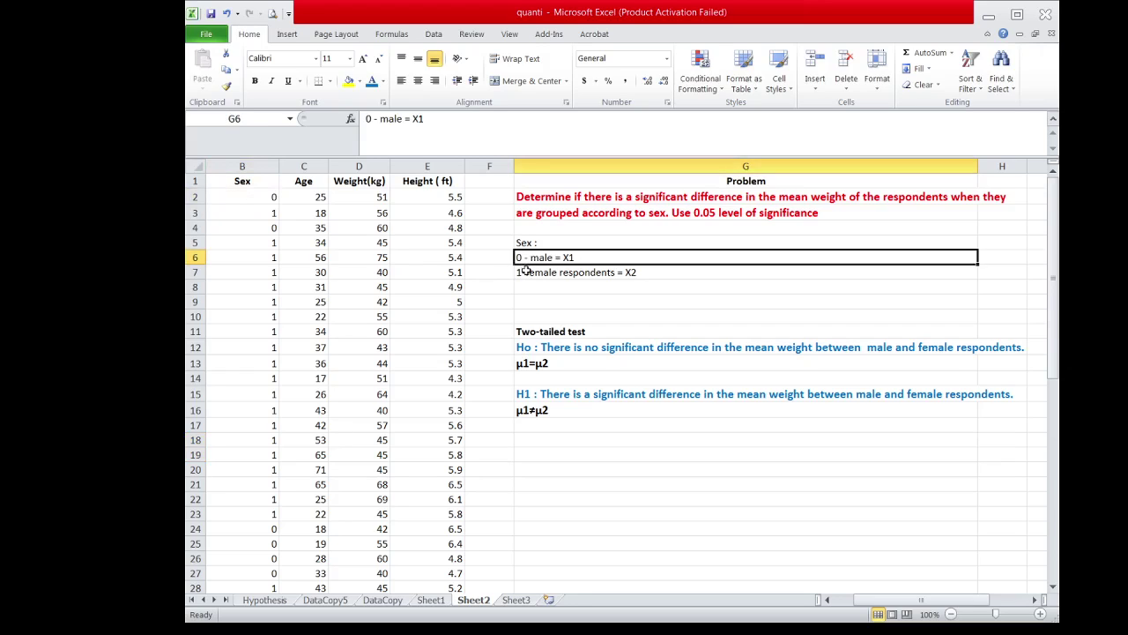
click(525, 271)
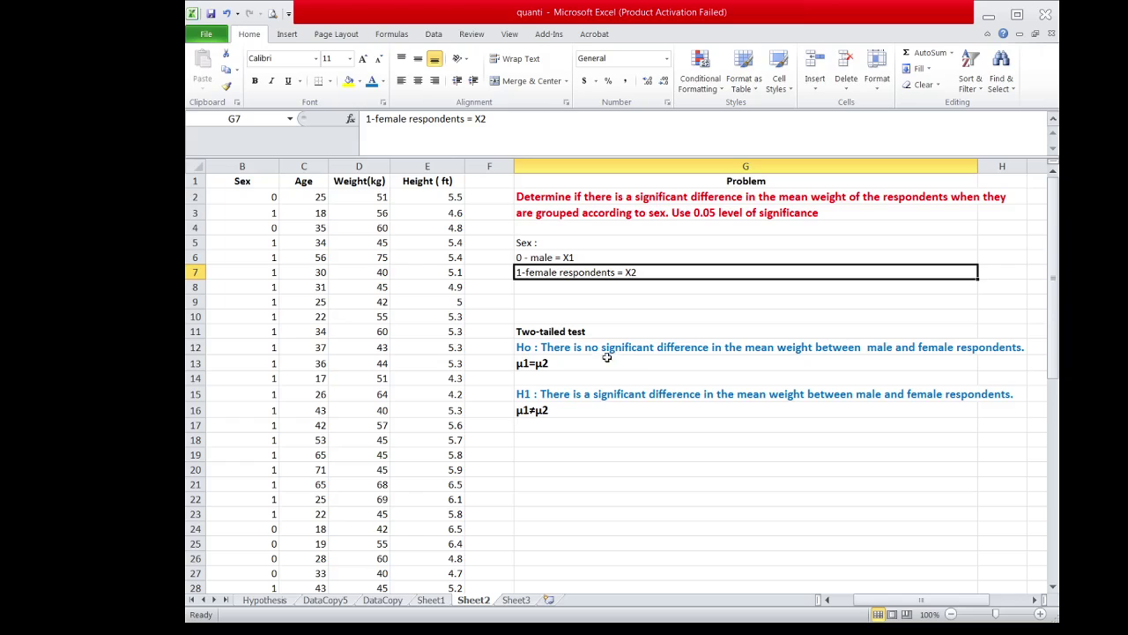
Open PHStat's Unstack Data dialog and move it clear of the problem text.
click(548, 34)
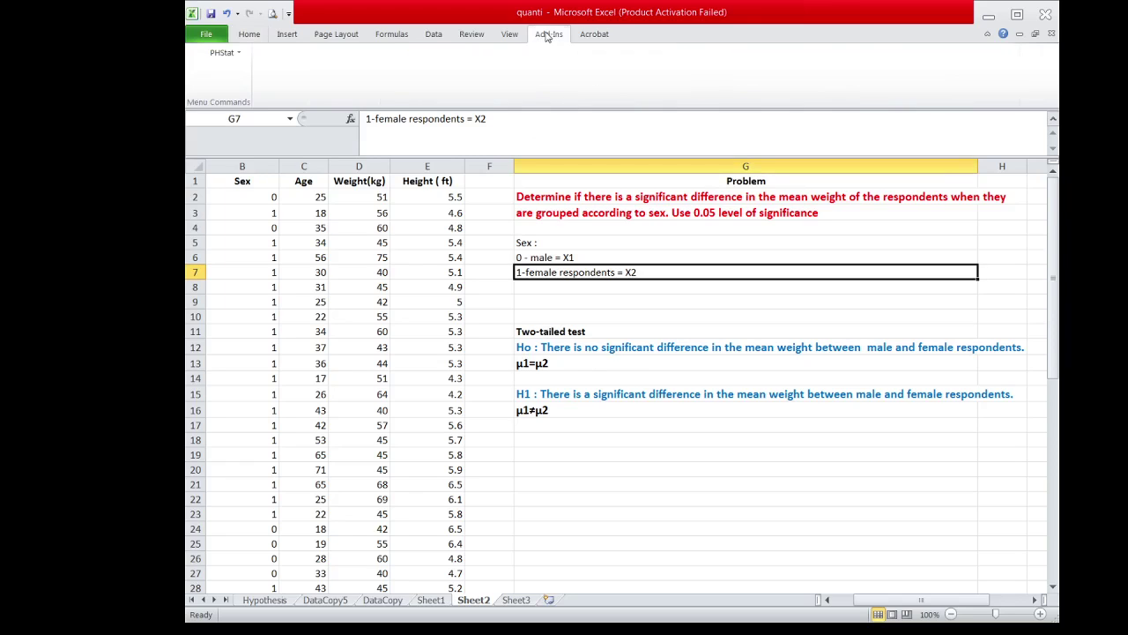
click(223, 54)
mouse_move(228, 73)
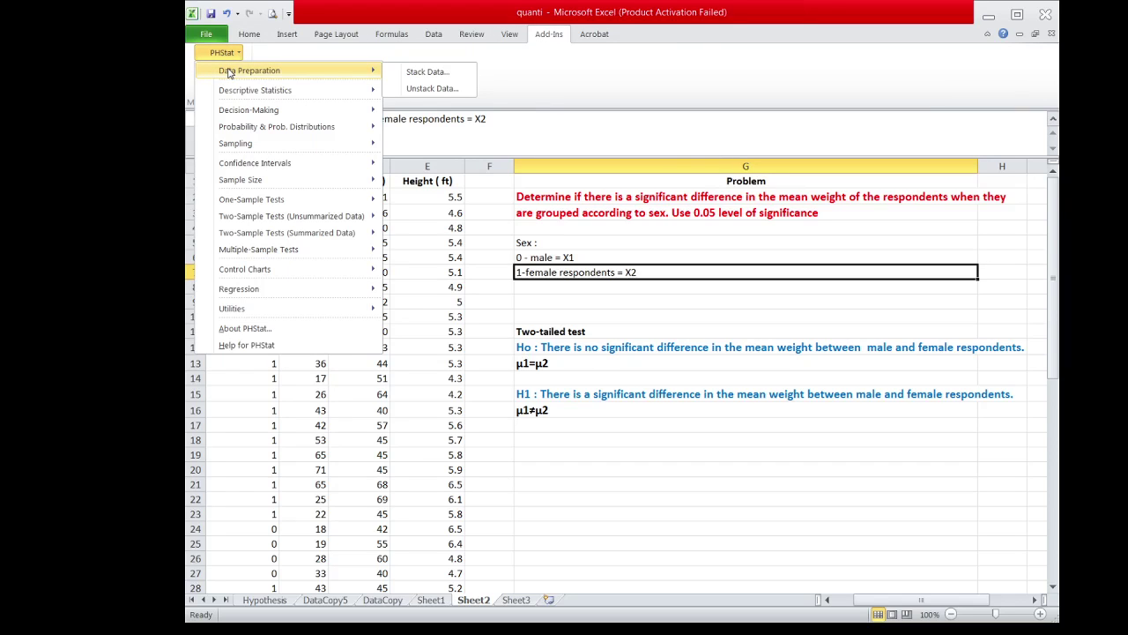
click(428, 89)
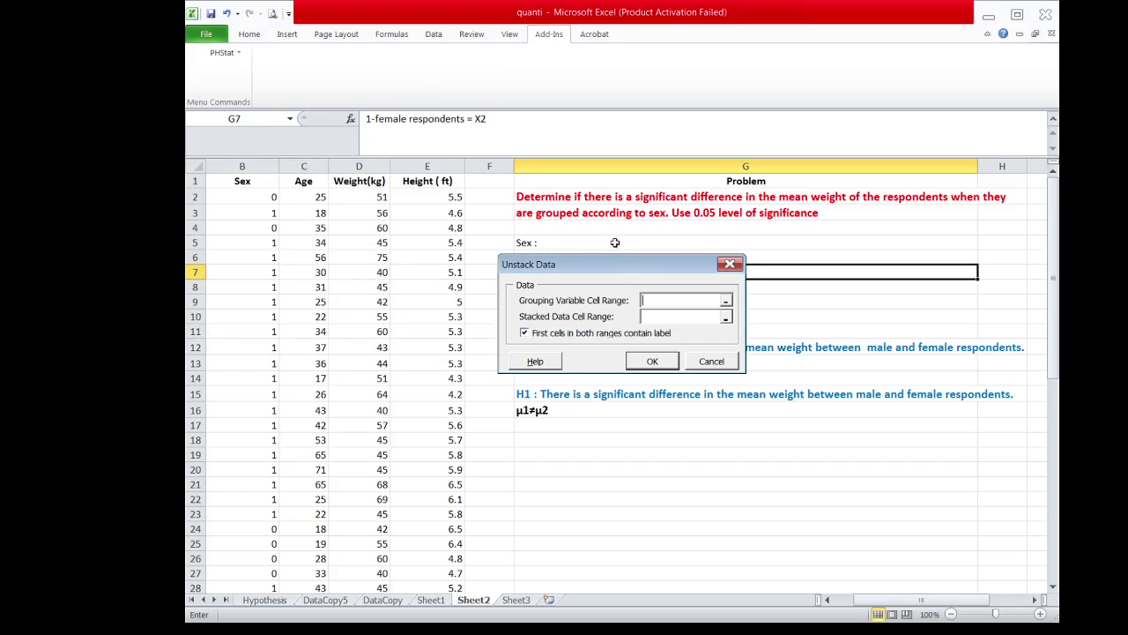
drag(615, 265, 655, 203)
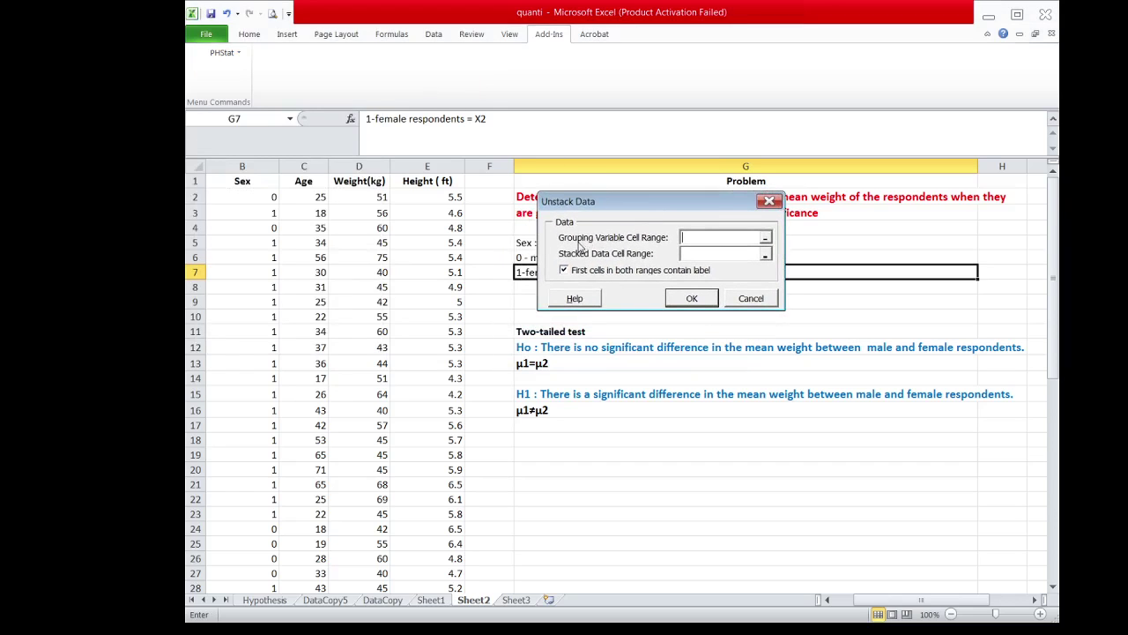
Set the grouping variable range to the Sex column, B1:B56.
click(765, 240)
drag(264, 180, 257, 573)
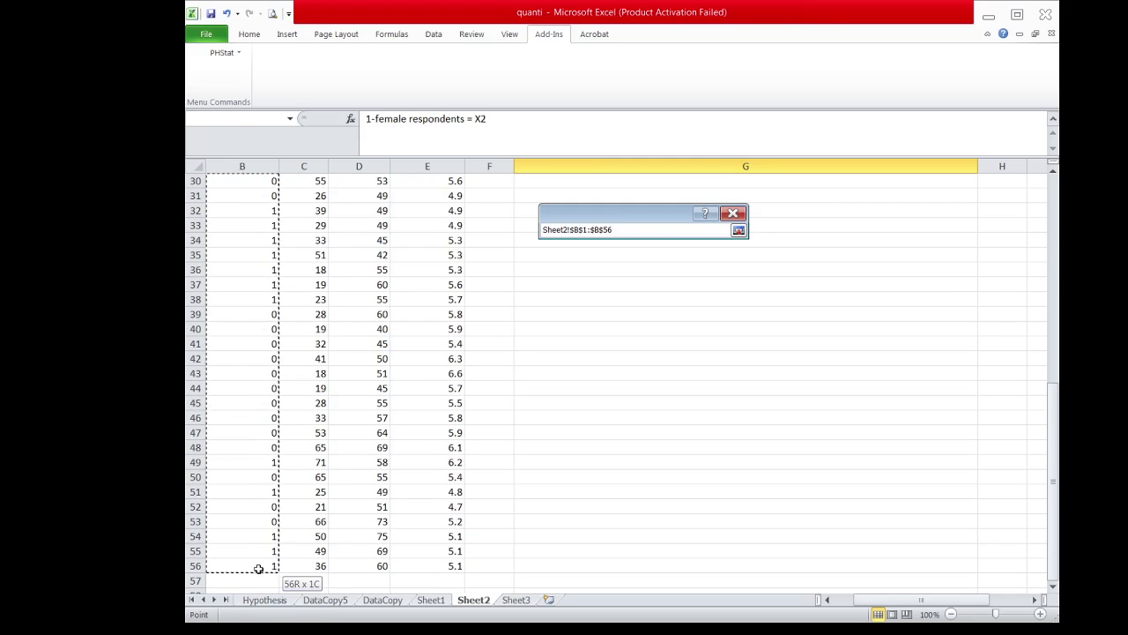
drag(258, 569, 258, 568)
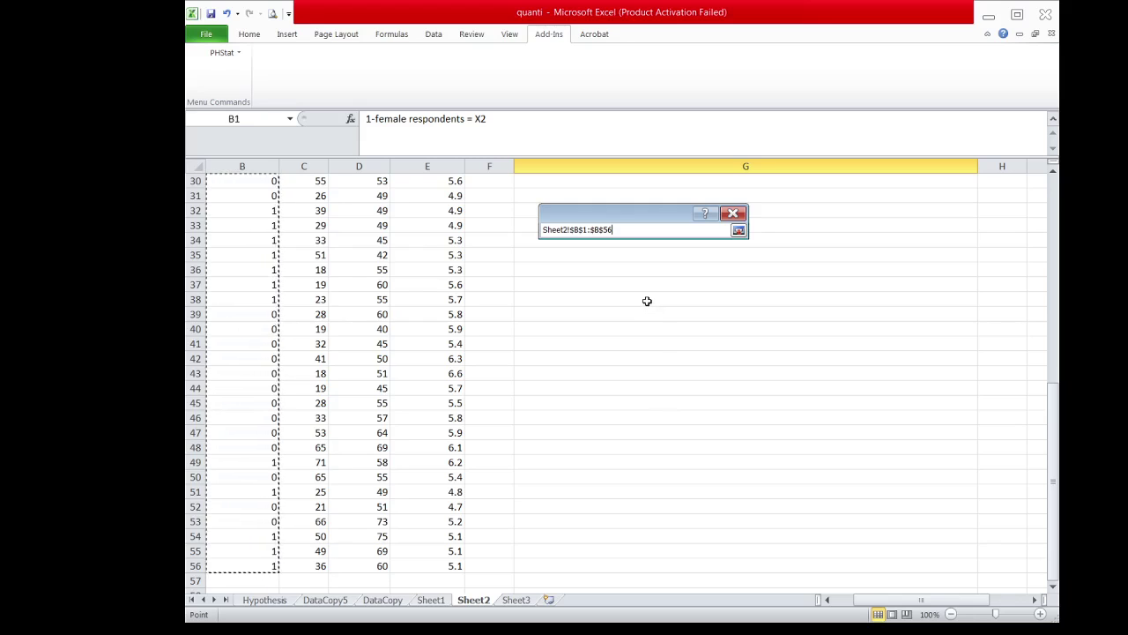
click(738, 229)
Set the stacked data range to the Weight column D1:D56 and run the unstack.
click(765, 256)
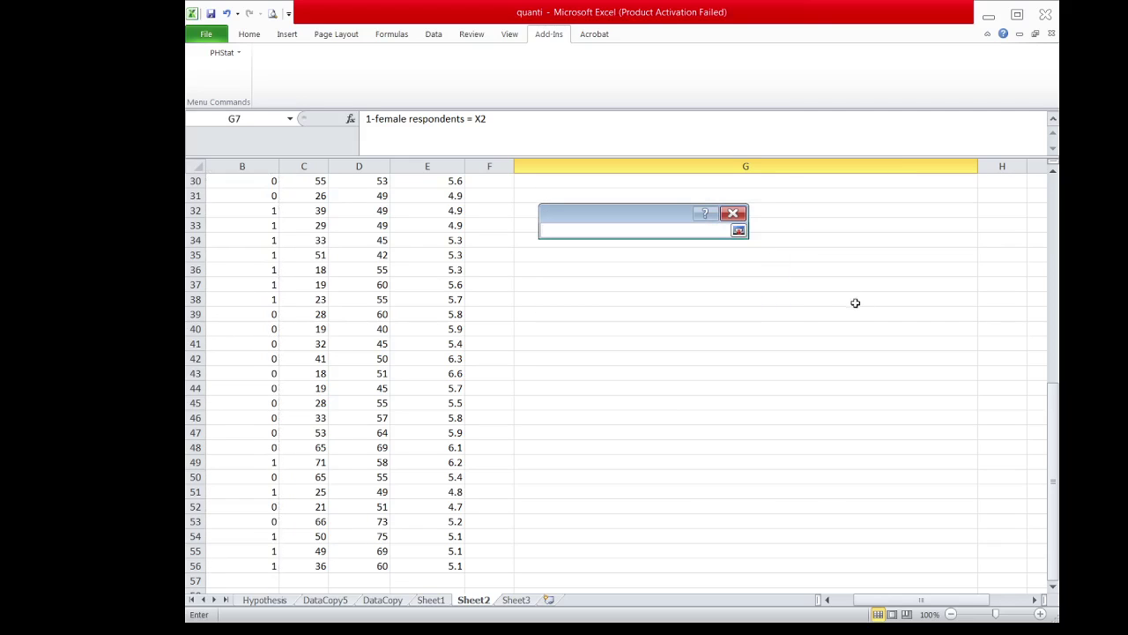
scroll(844, 308, up, 4)
scroll(844, 308, up, 6)
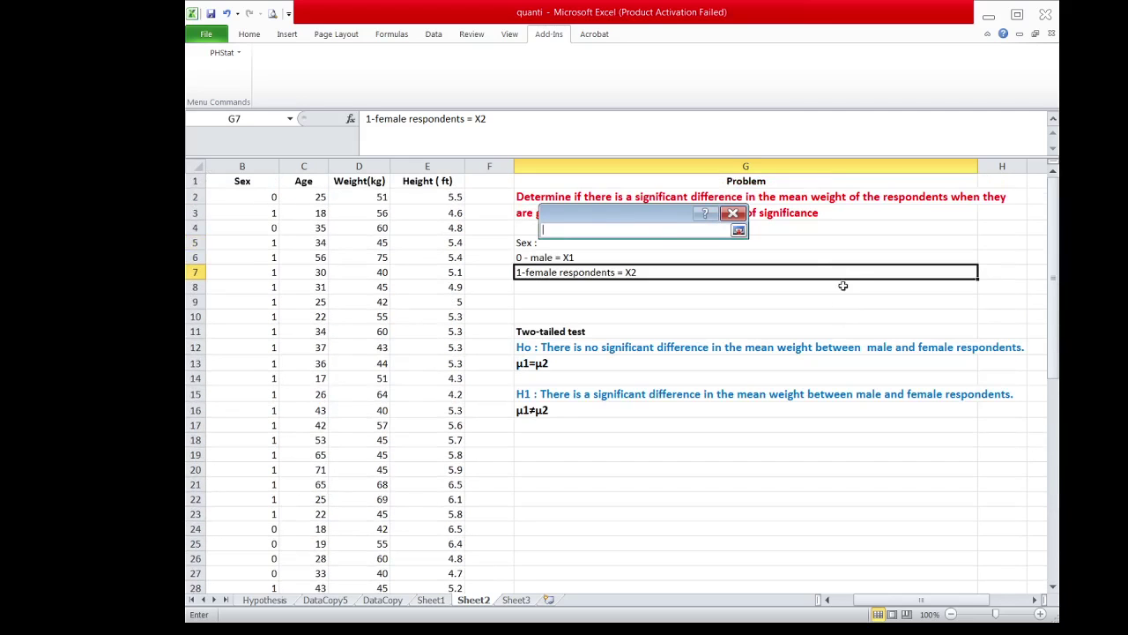
click(738, 230)
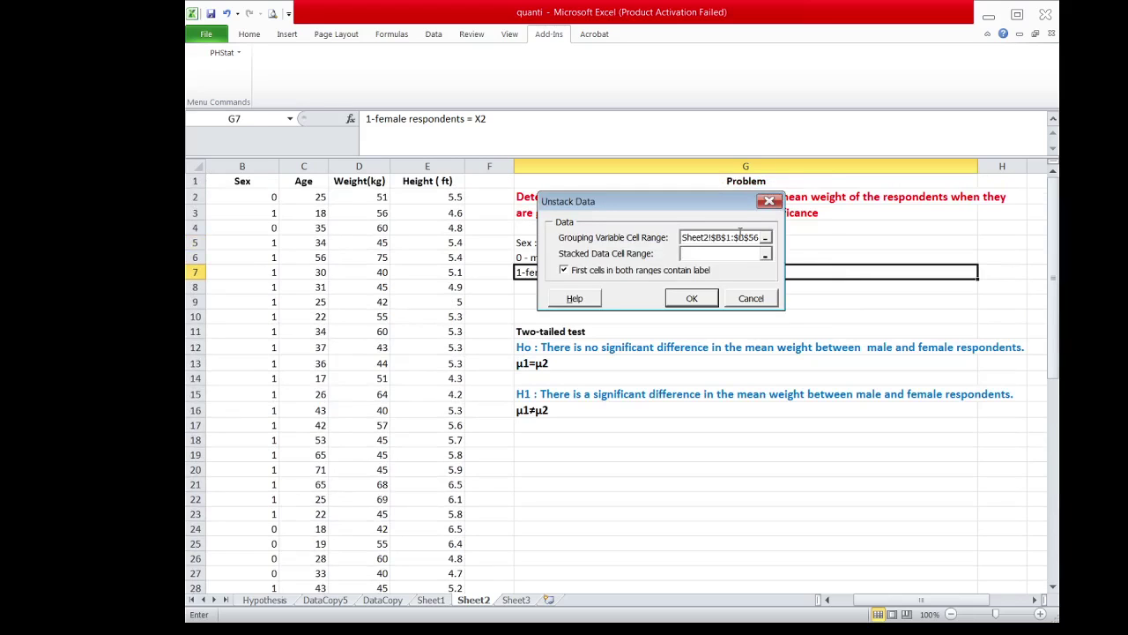
click(766, 254)
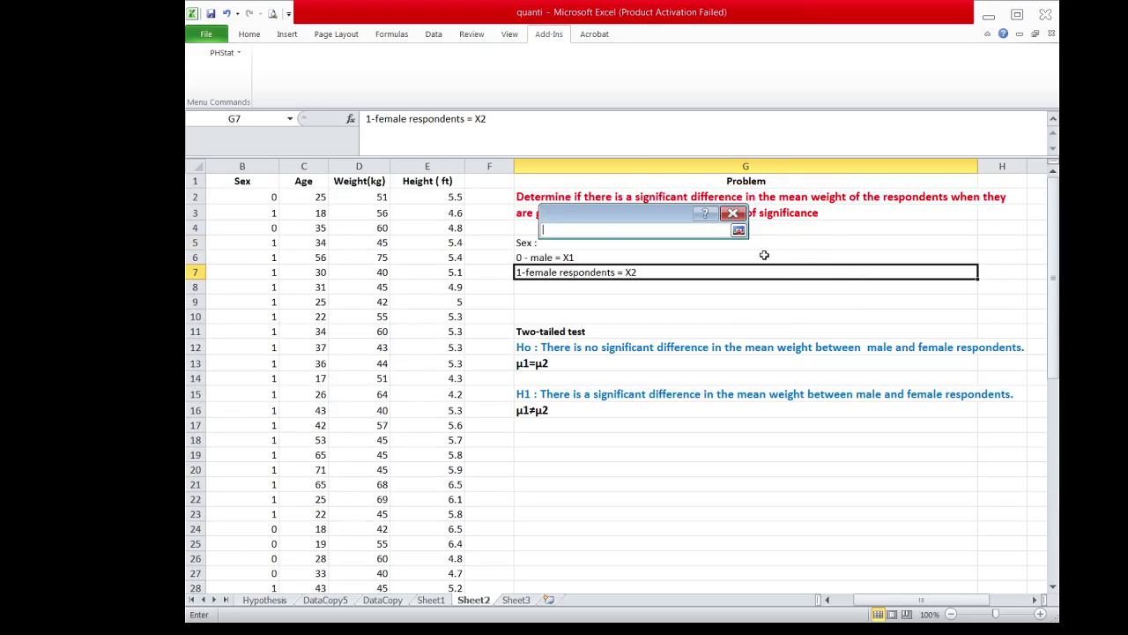
click(369, 180)
drag(369, 180, 382, 569)
click(739, 230)
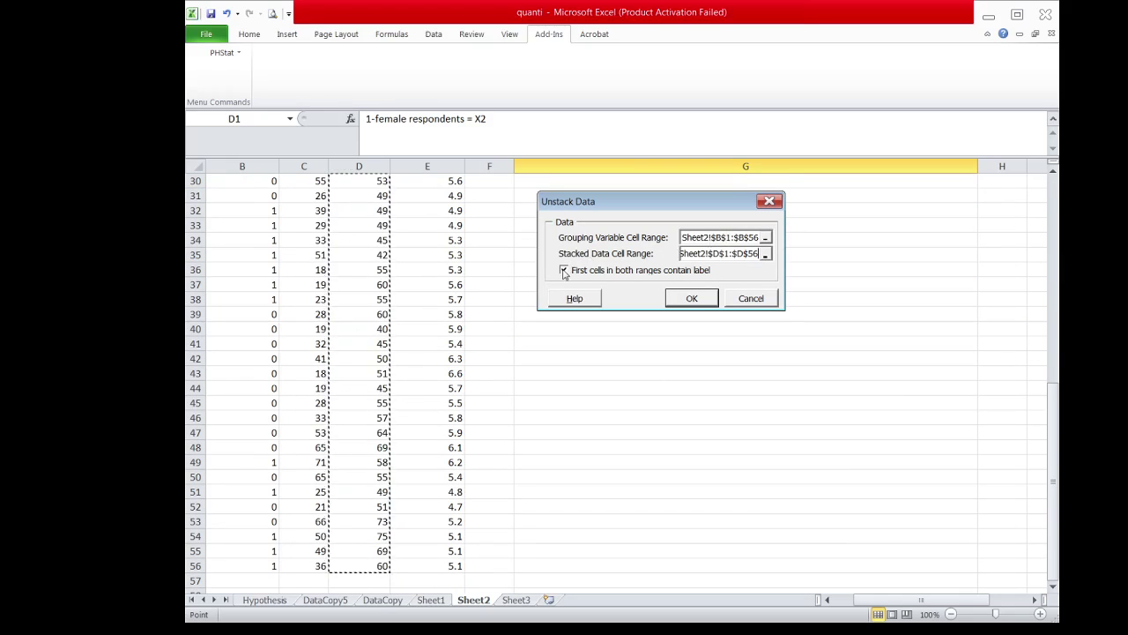
click(689, 298)
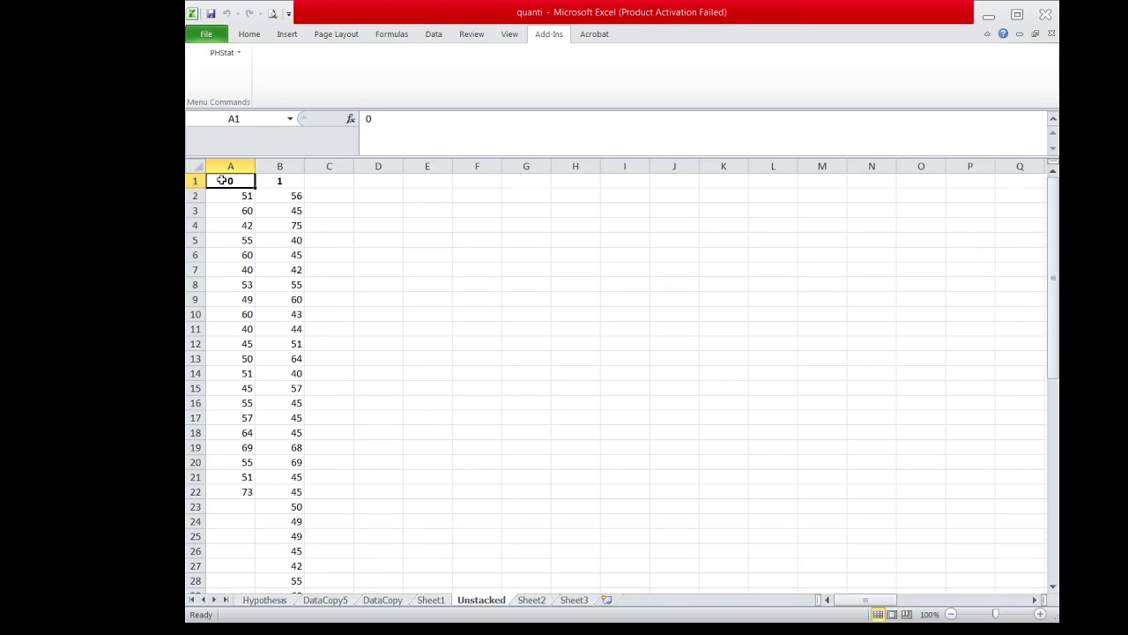
Replace the Unstacked sheet headers 0 and 1 with male in A1 and female in B1.
text(male)
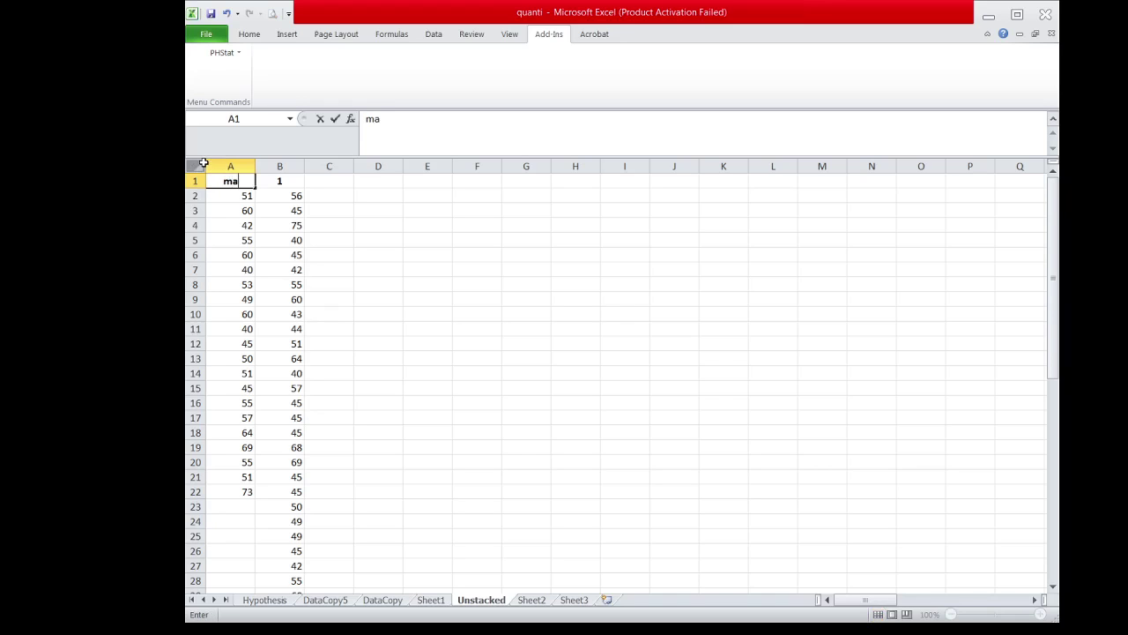
click(270, 180)
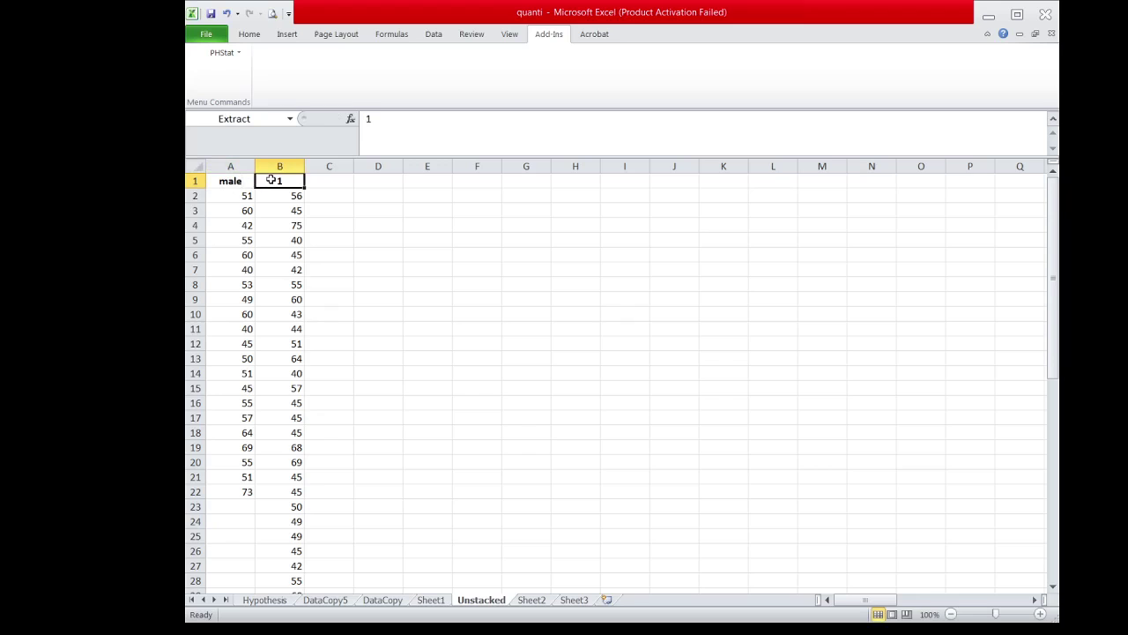
text(fema)
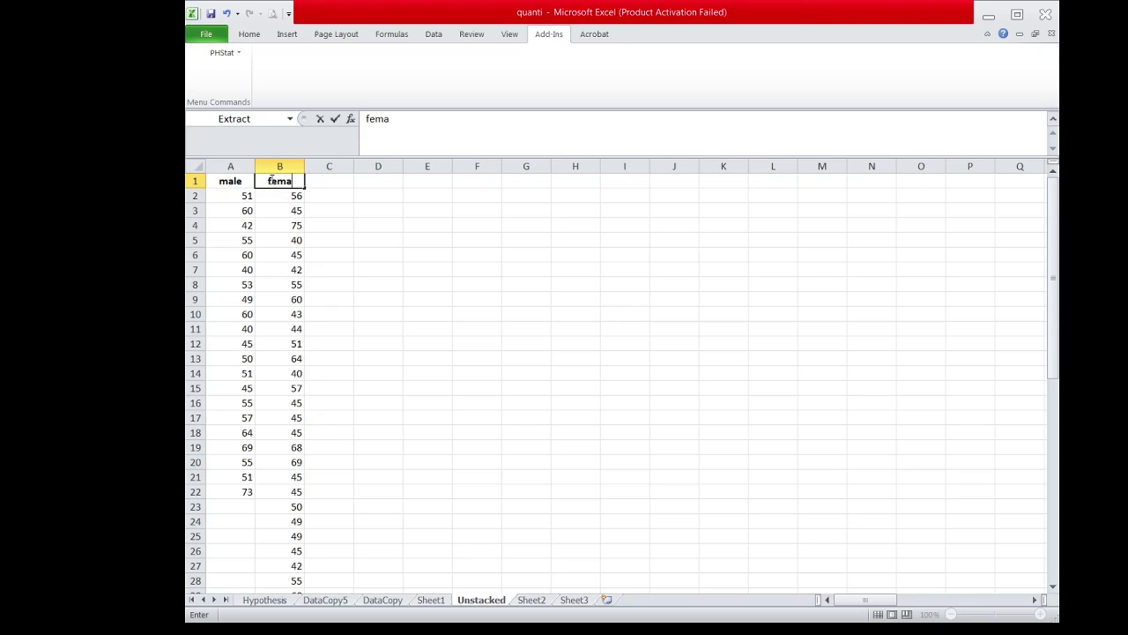
text(le)
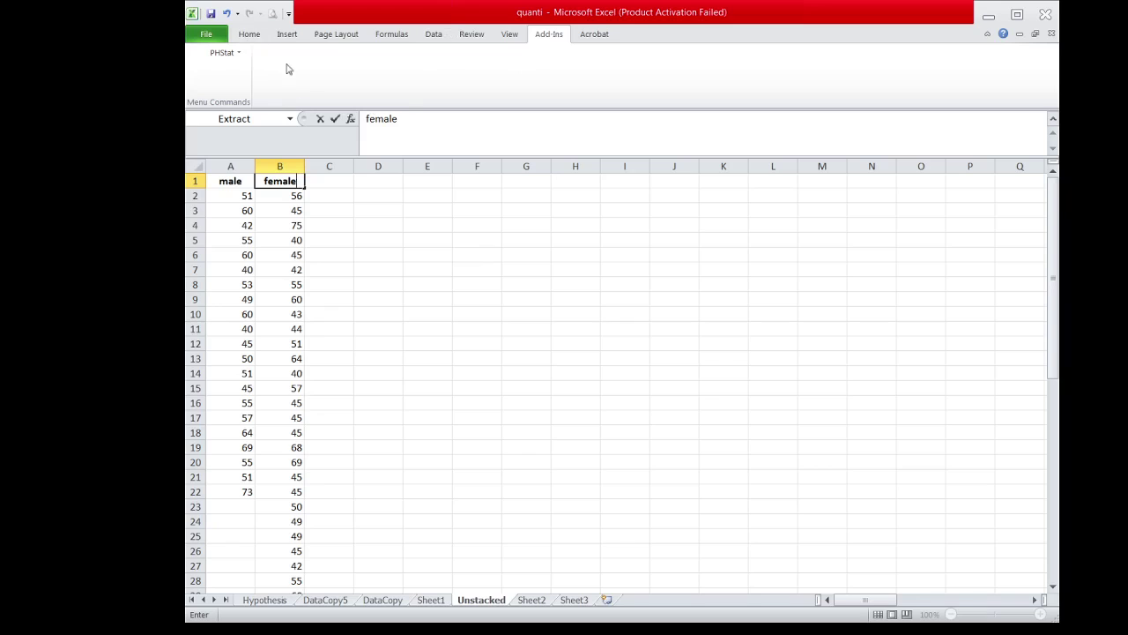
Open PHStat's Pooled-Variance t Test dialog under Two-Sample Tests (Unsummarized Data).
click(225, 55)
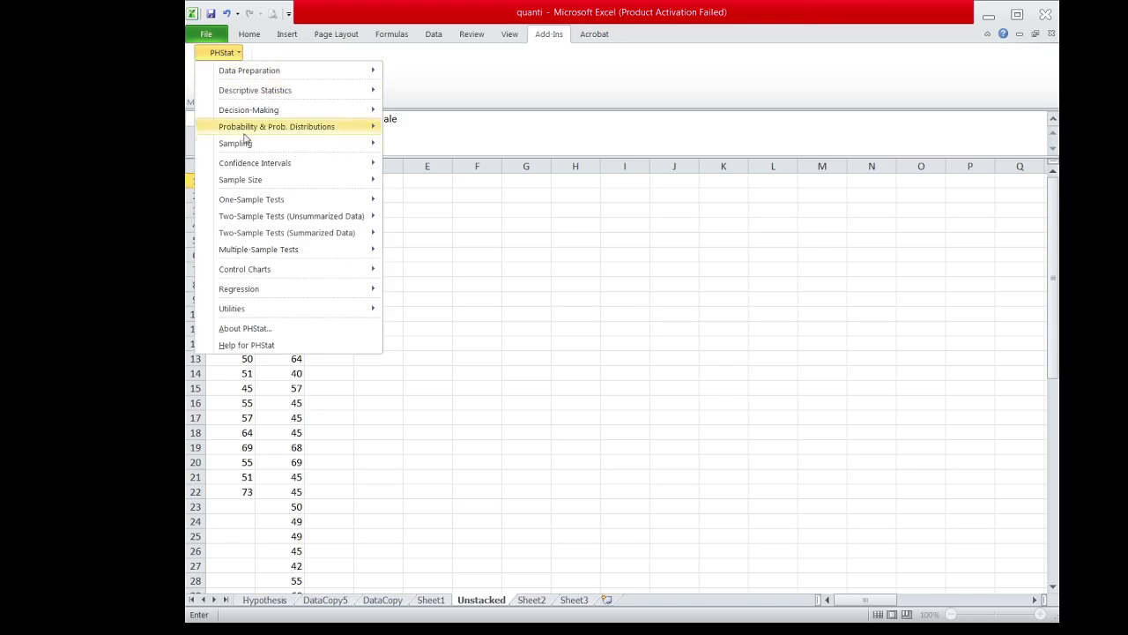
mouse_move(266, 222)
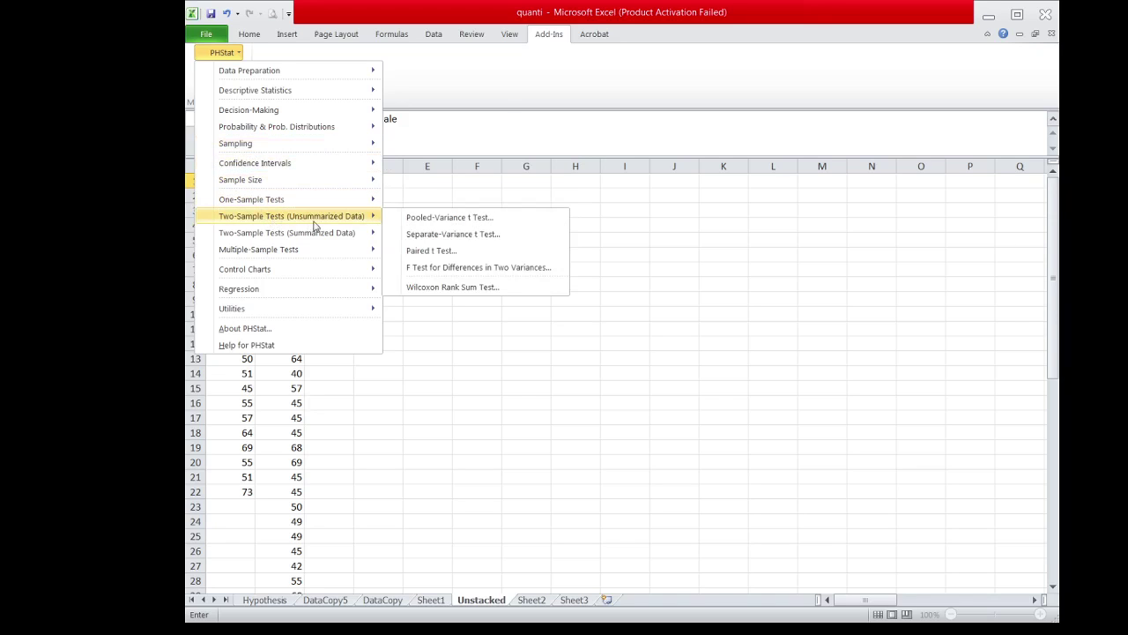
click(418, 221)
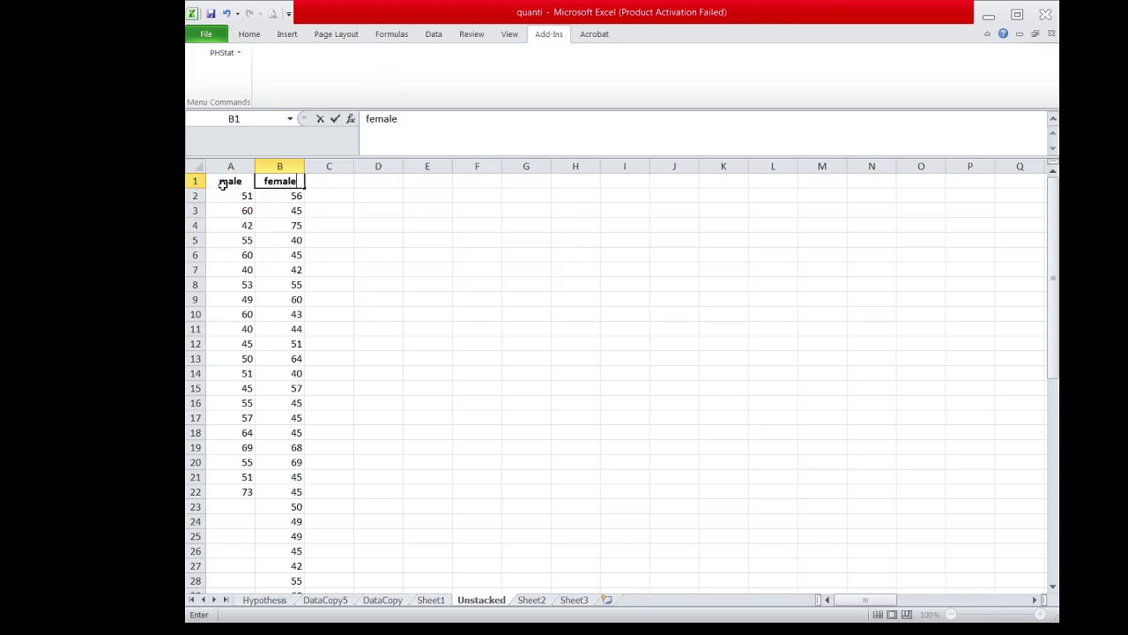
click(222, 52)
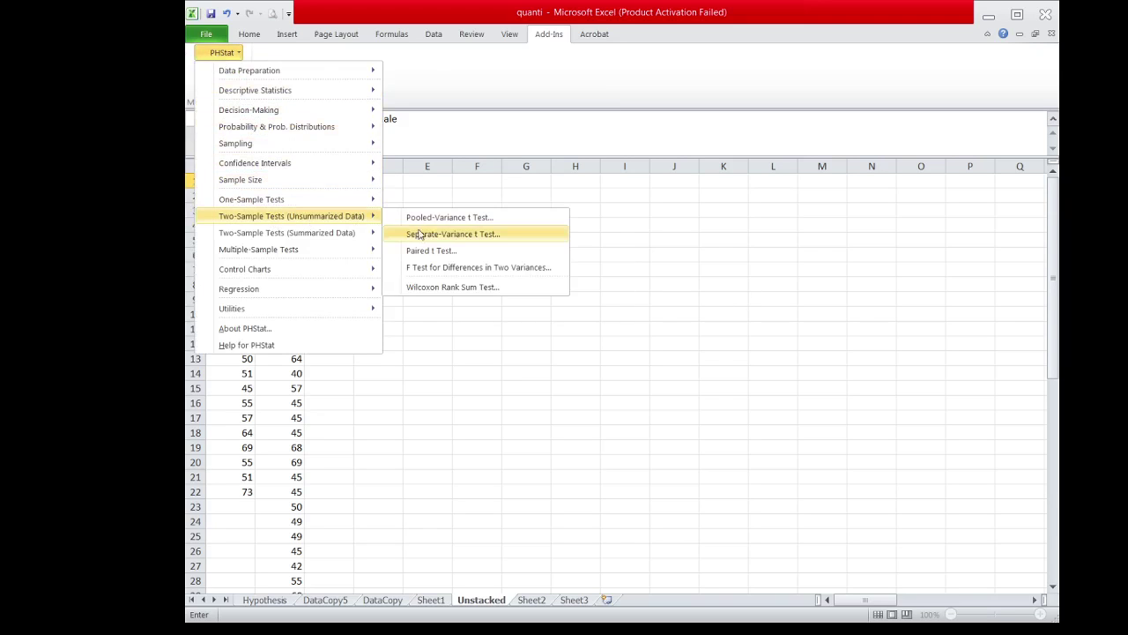
click(442, 218)
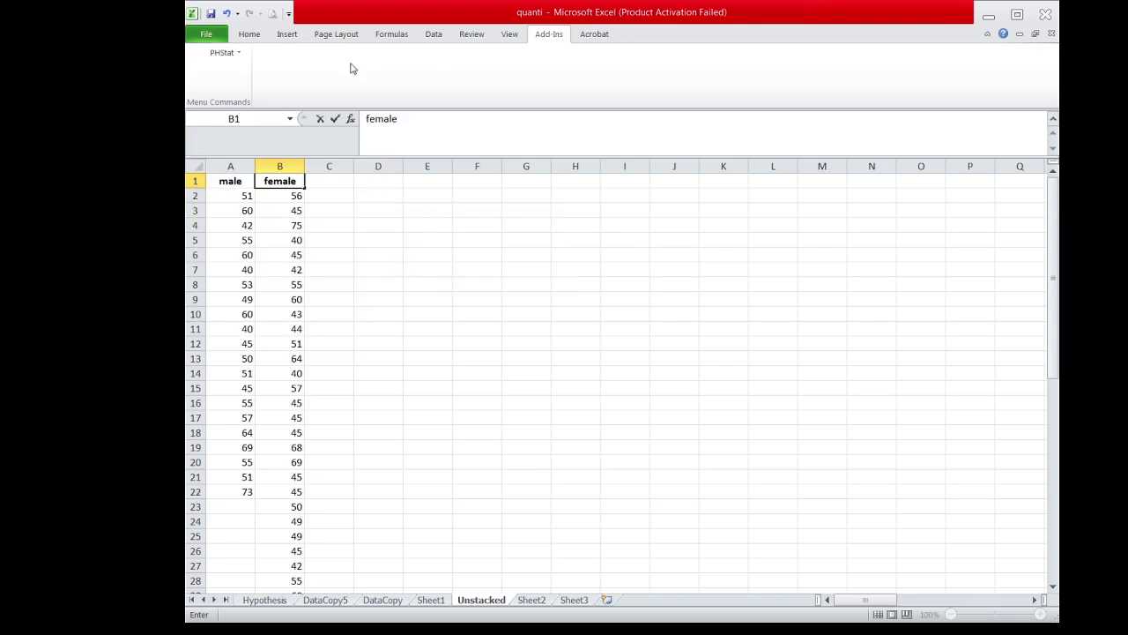
click(227, 53)
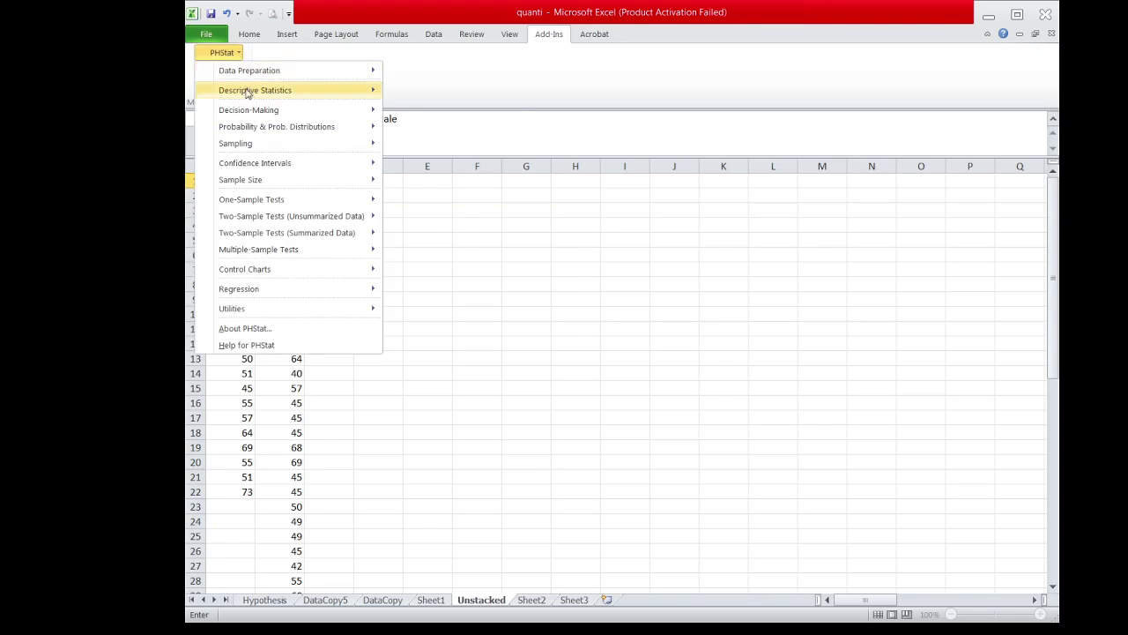
click(480, 238)
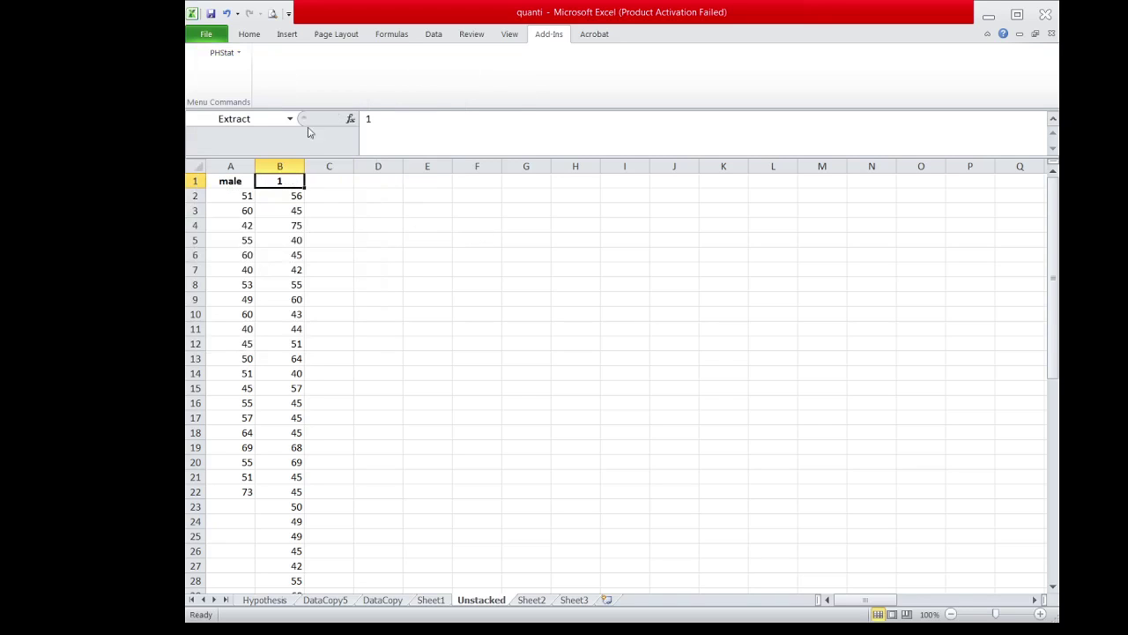
click(349, 192)
click(222, 55)
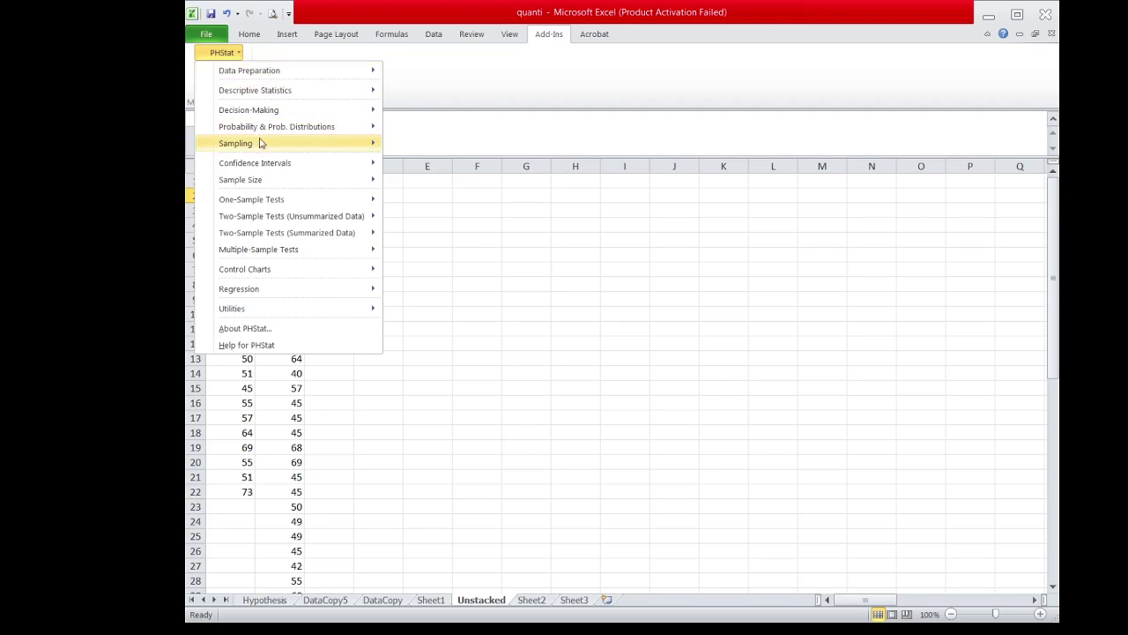
mouse_move(308, 216)
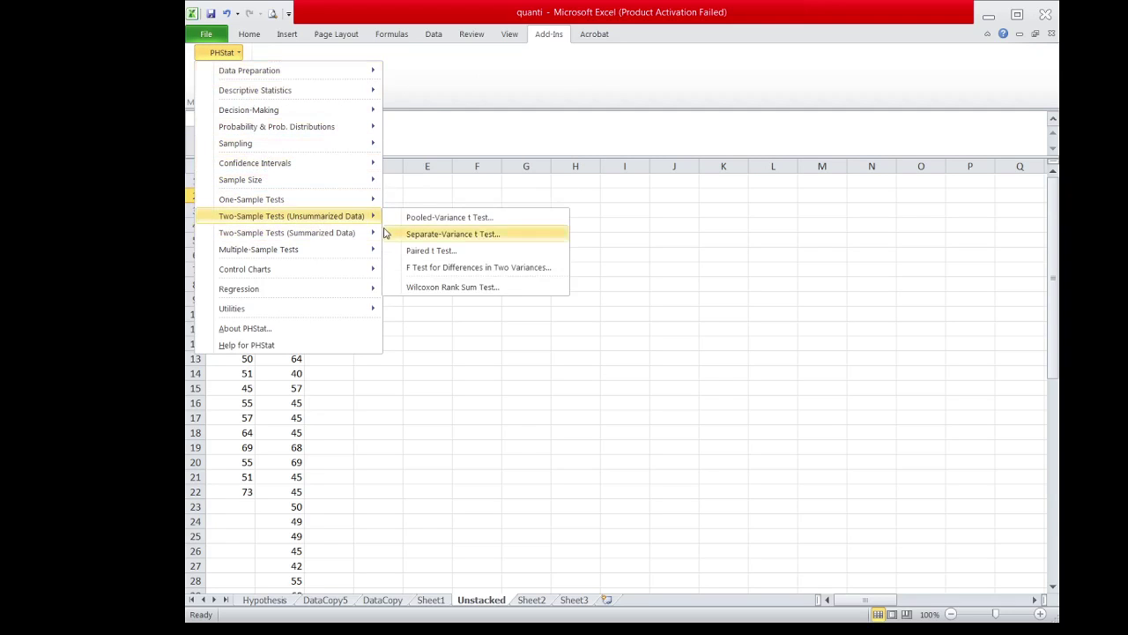
click(429, 218)
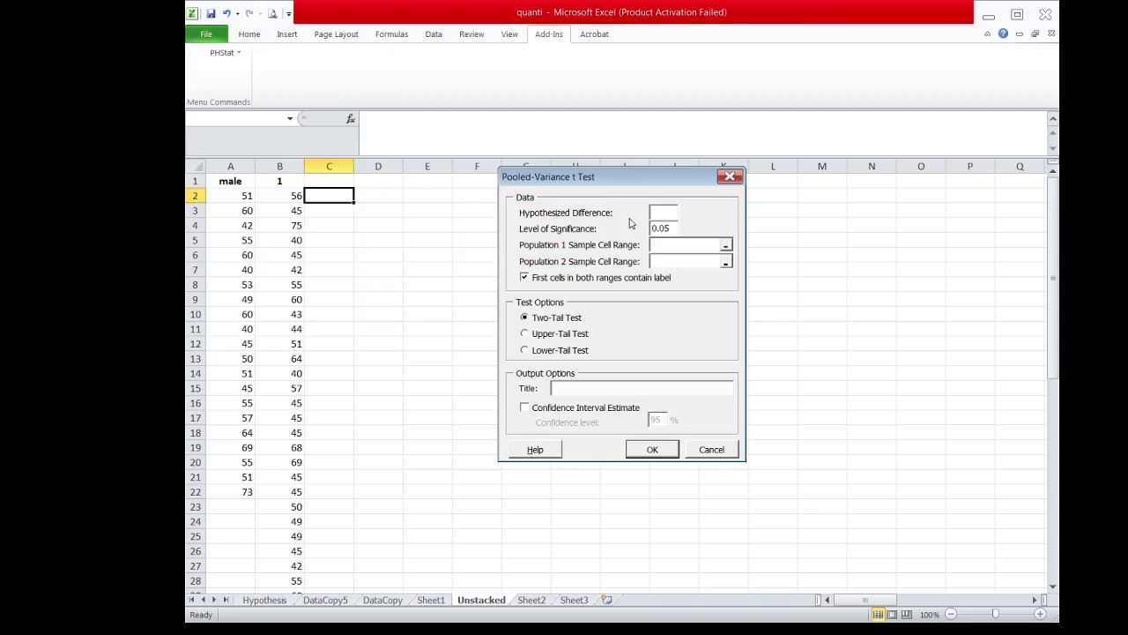
Enter hypothesized difference 0 and set Population 1 to the male data A1:A22.
click(662, 213)
click(726, 246)
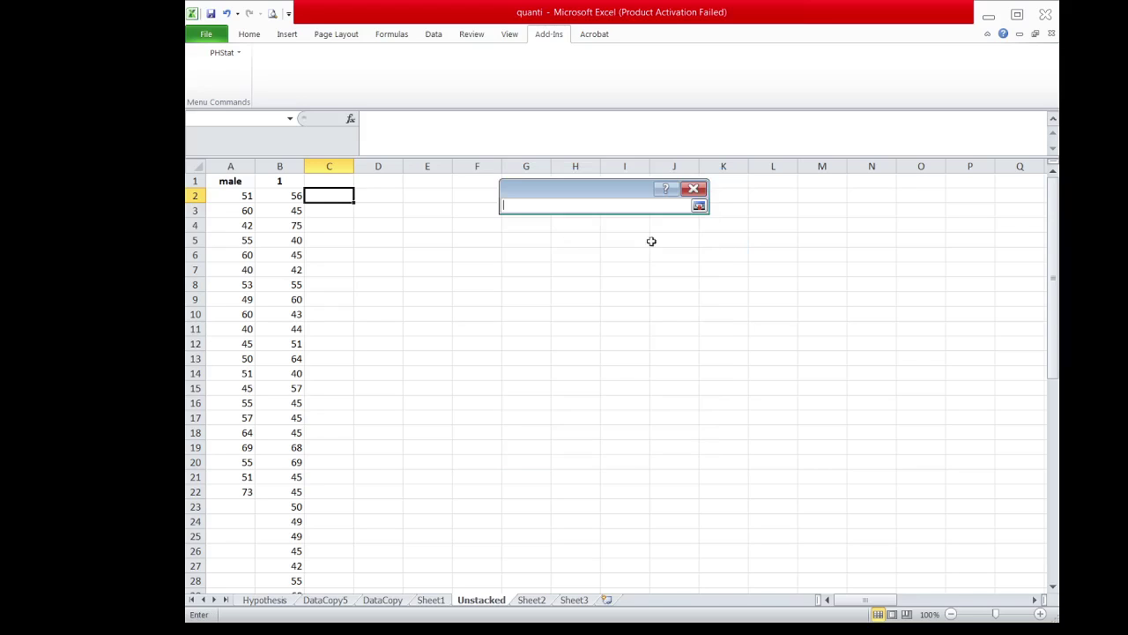
click(699, 206)
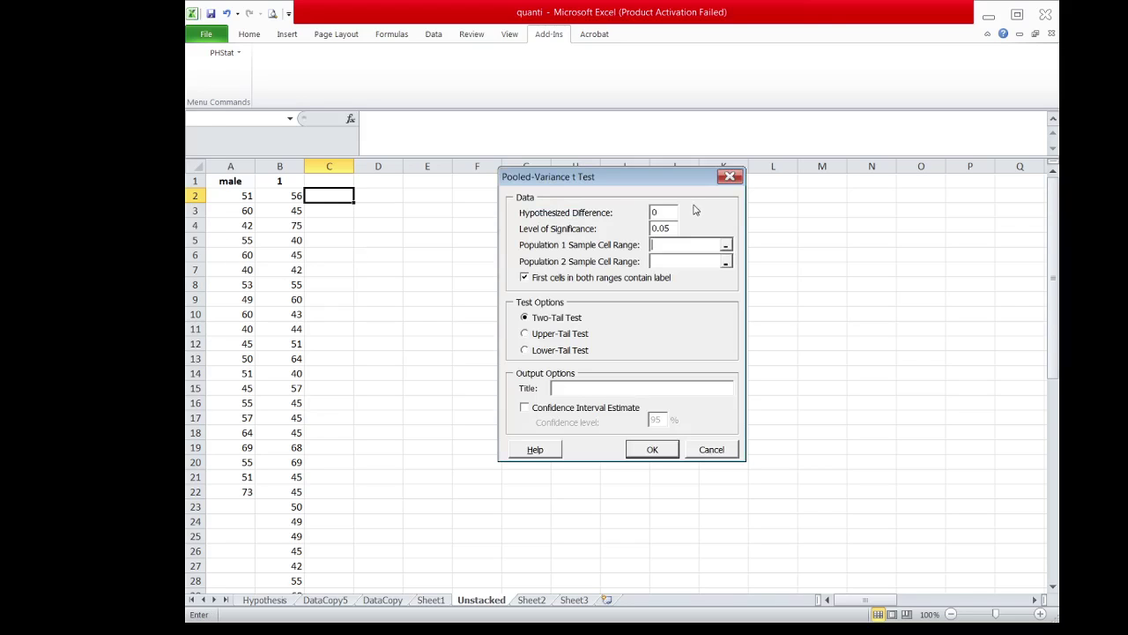
click(727, 245)
drag(240, 181, 243, 492)
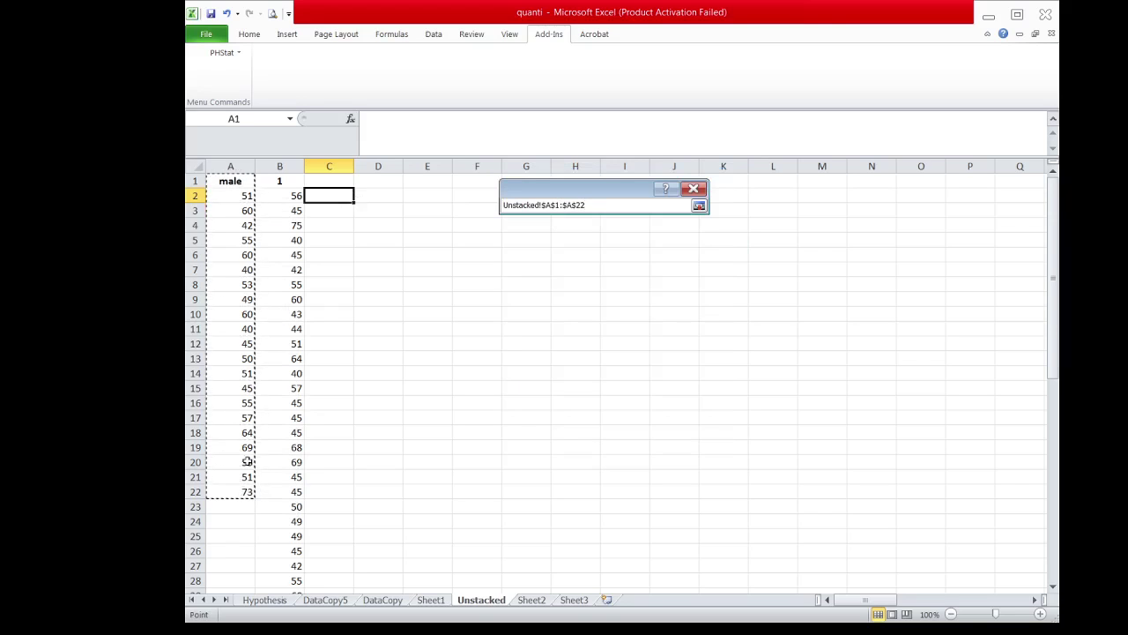
click(699, 205)
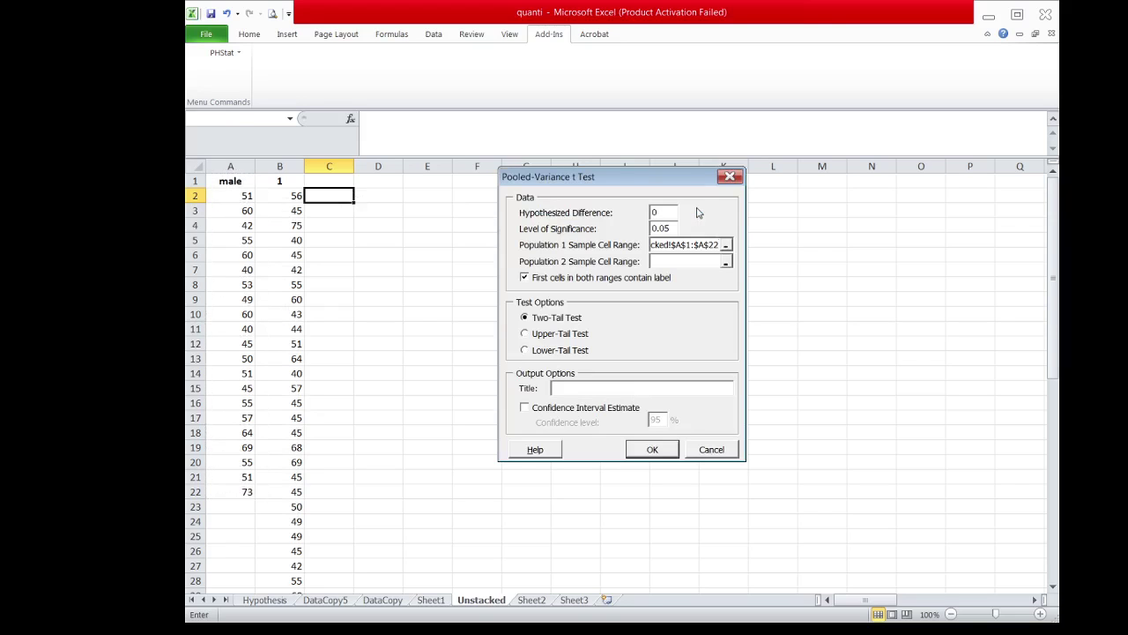
Set Population 2 to the female data B1:B35 and run the test.
click(726, 263)
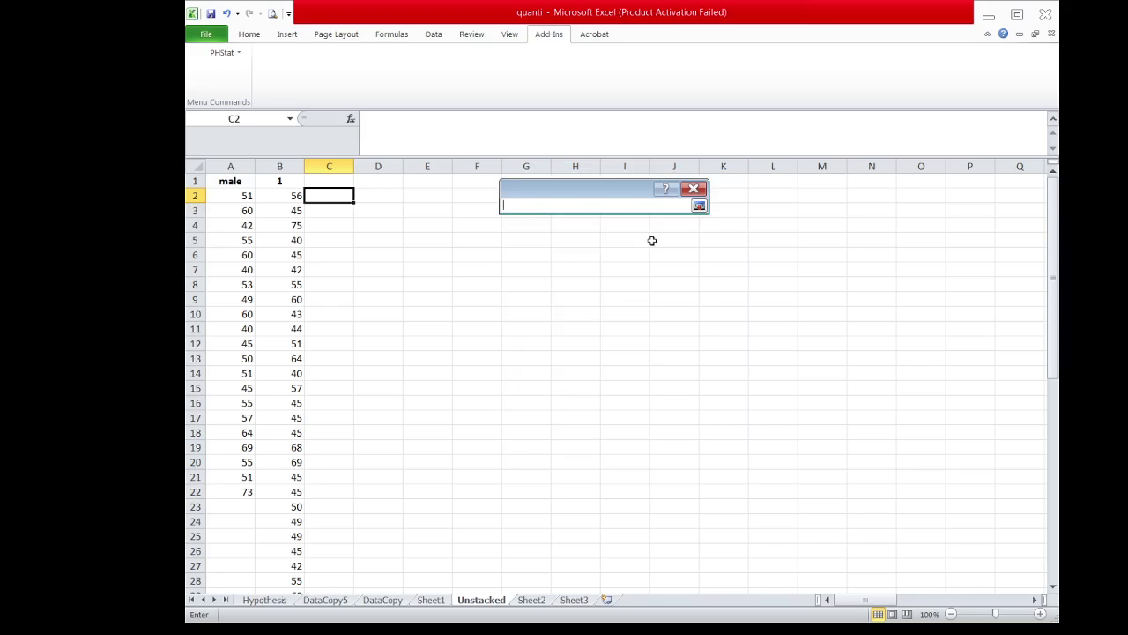
click(282, 182)
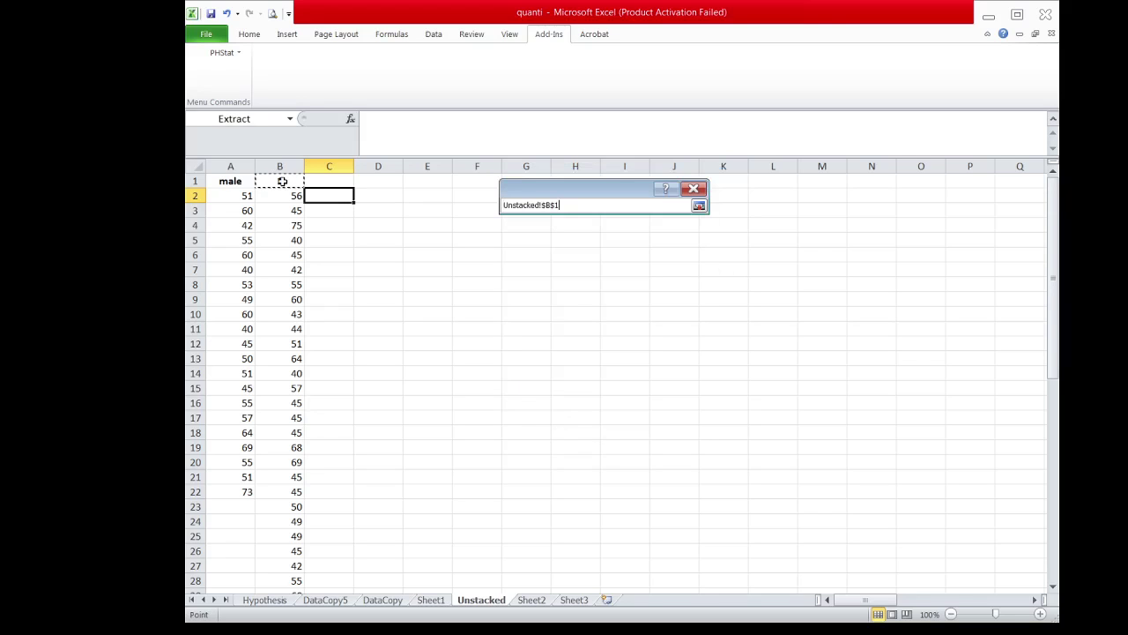
drag(279, 181, 295, 570)
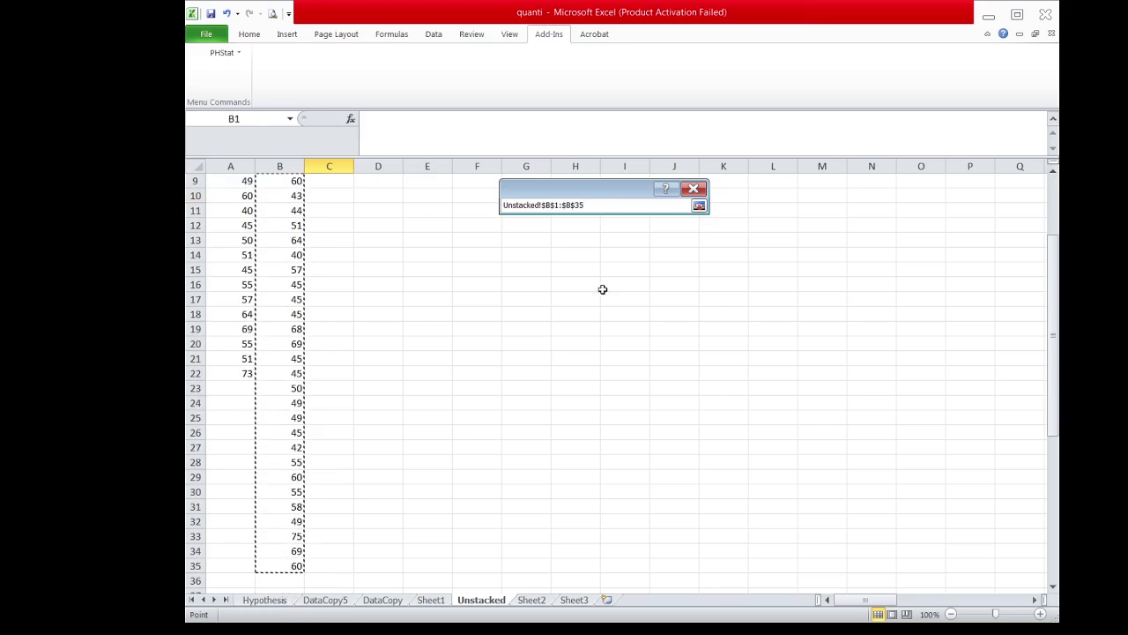
click(698, 206)
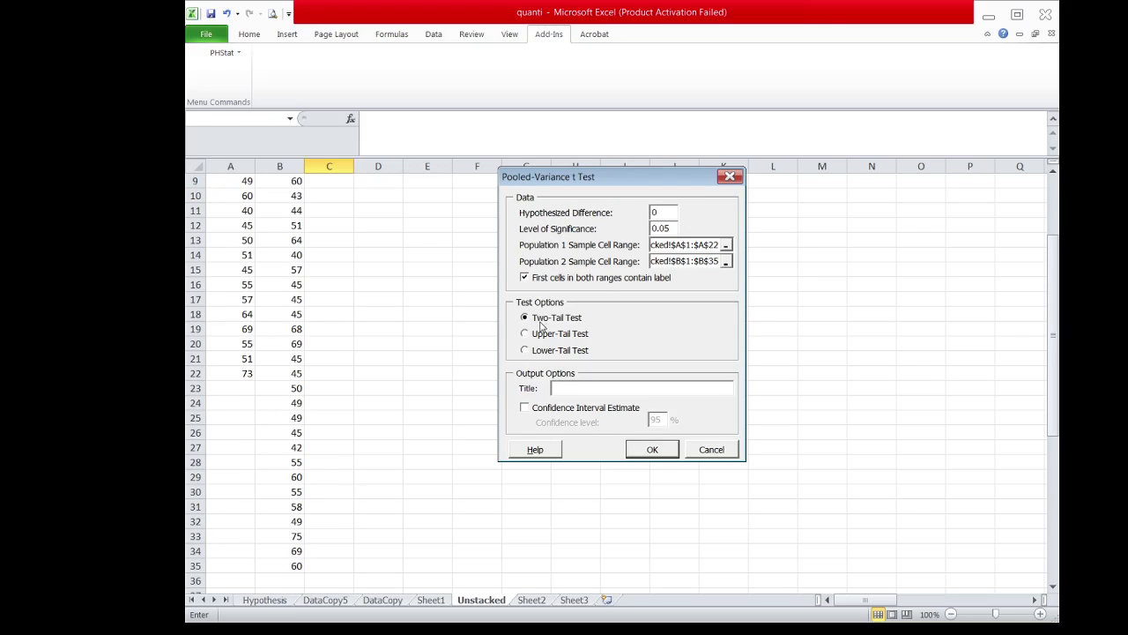
click(650, 450)
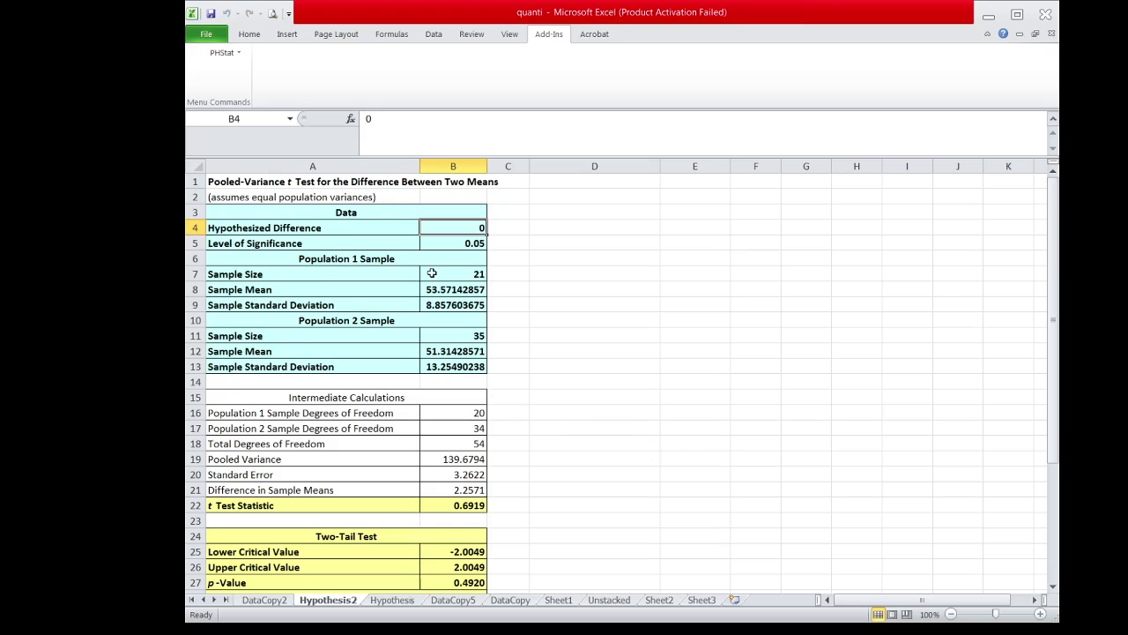
Relabel the Population 1 Sample heading on Hypothesis2 as male.
scroll(403, 330, down, 1)
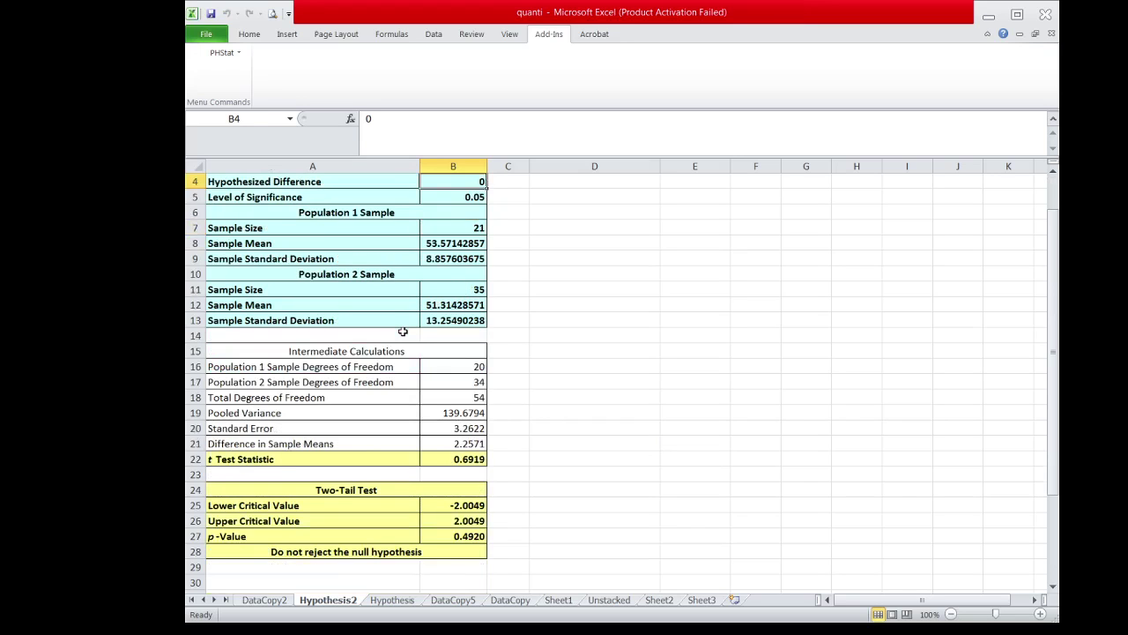
scroll(403, 330, up, 1)
click(325, 256)
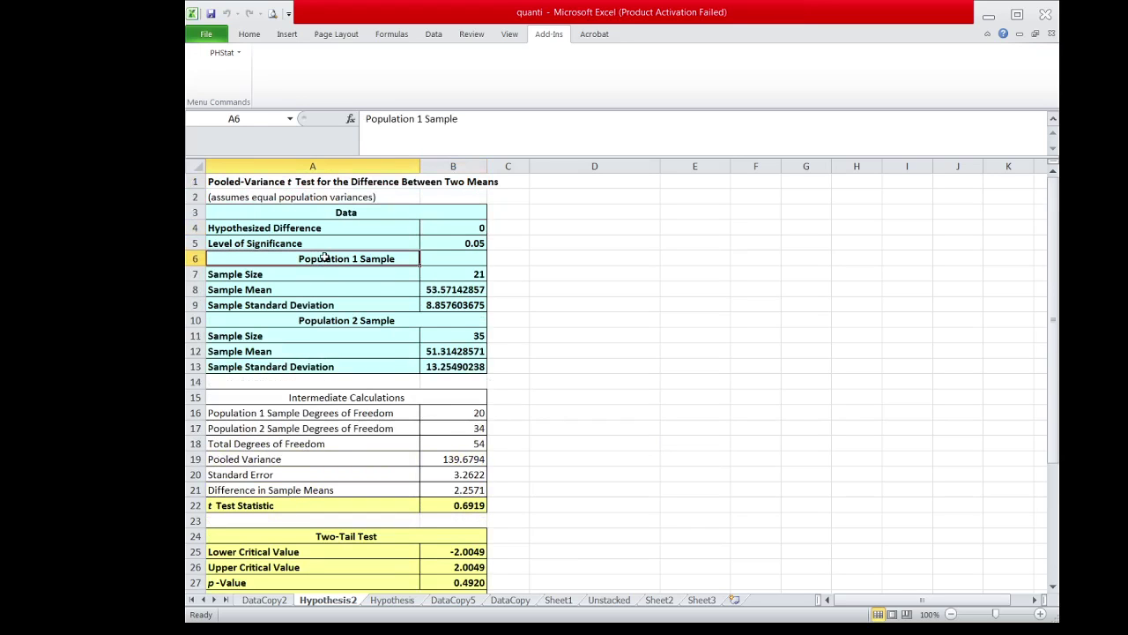
text(lem)
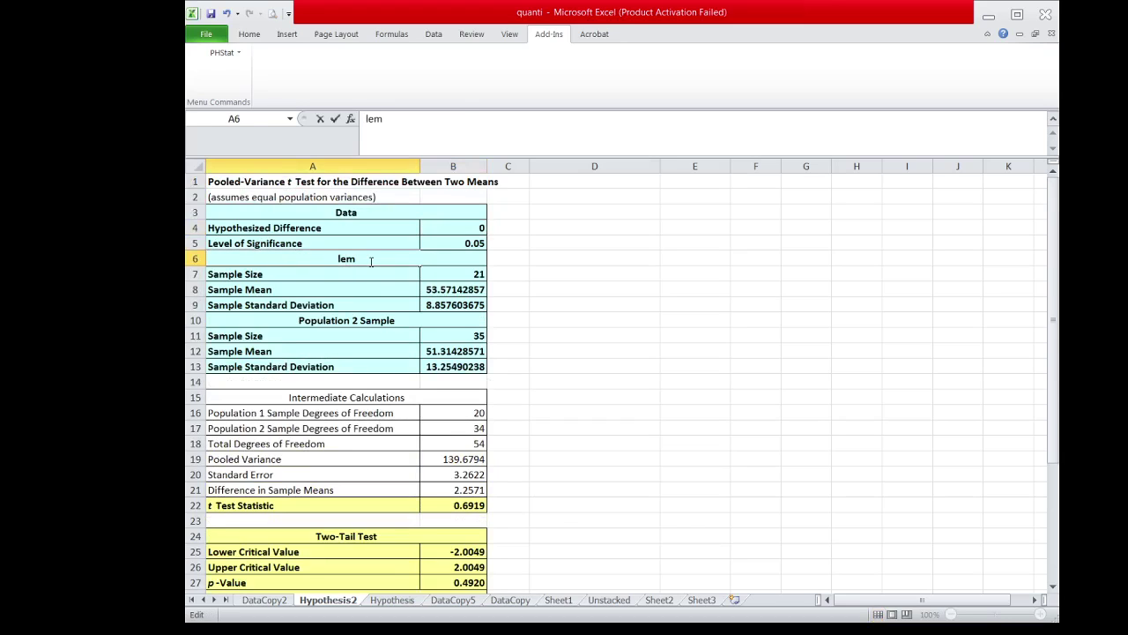
key(BackSpace)
key(BackSpace)
text(male)
click(363, 320)
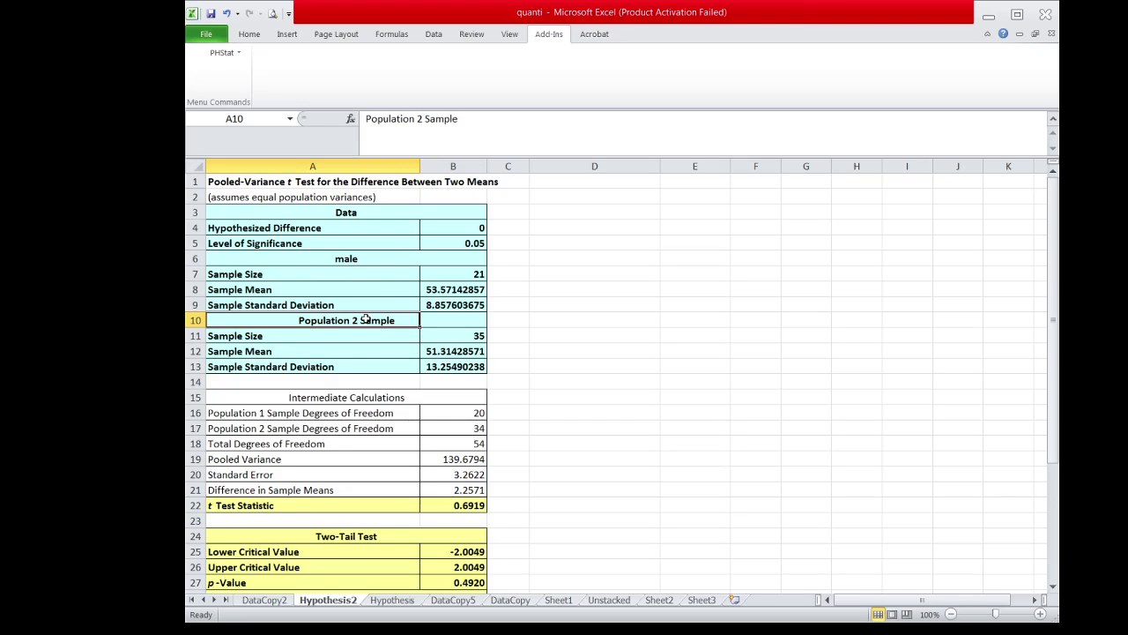
Relabel the Population 2 Sample heading as female.
text(mfema)
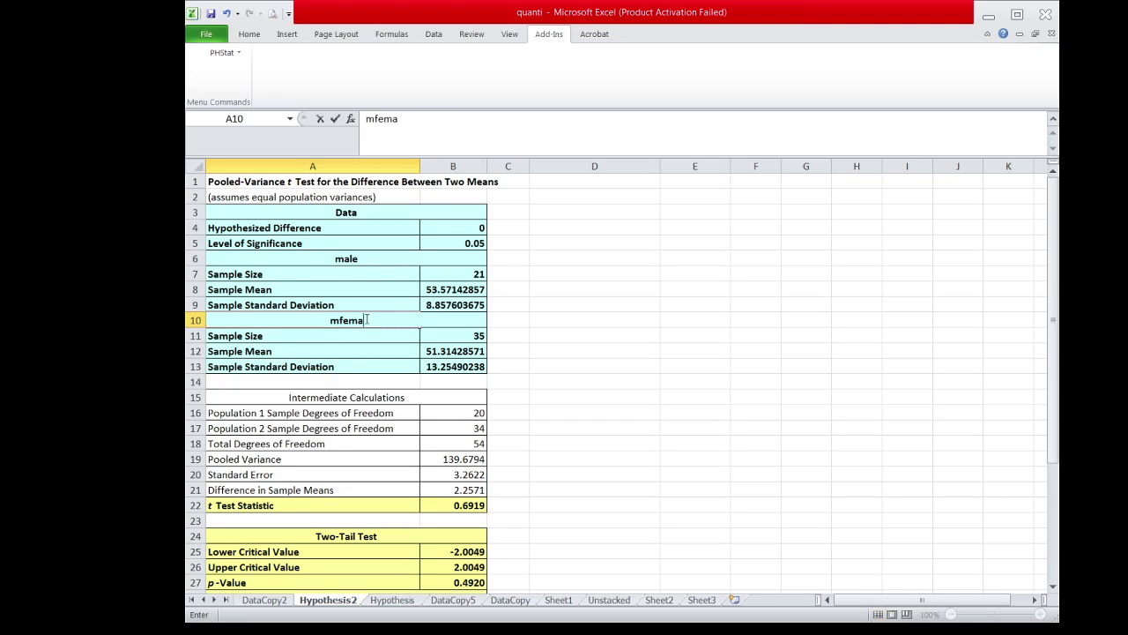
key(BackSpace)
key(BackSpace)
key(BackSpace)
key(BackSpace)
key(BackSpace)
text(female)
click(355, 353)
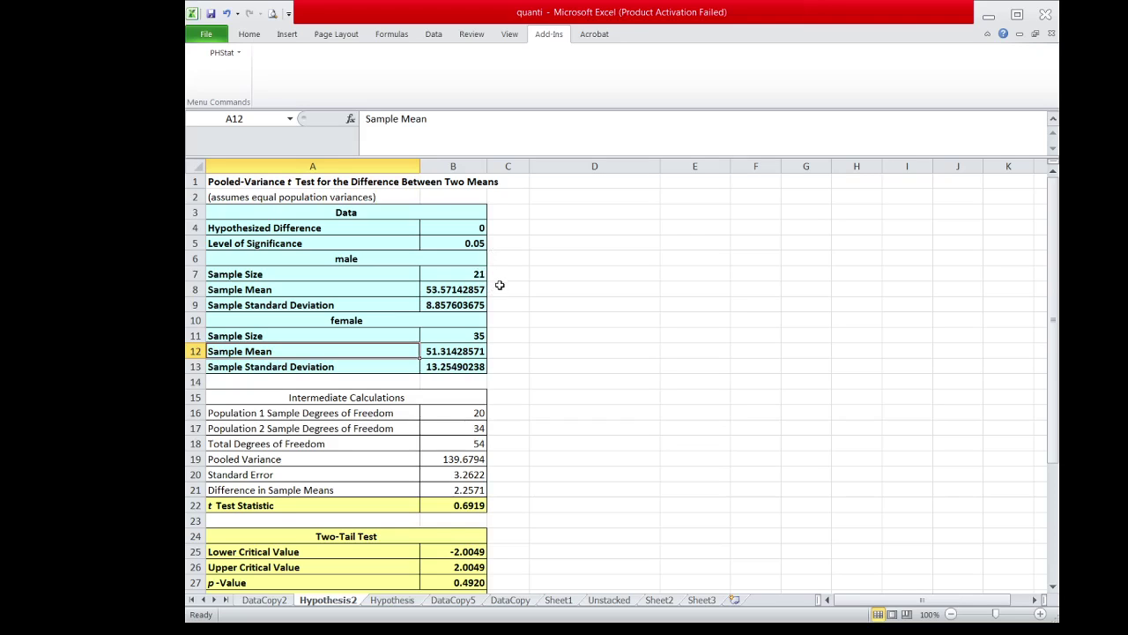
click(462, 277)
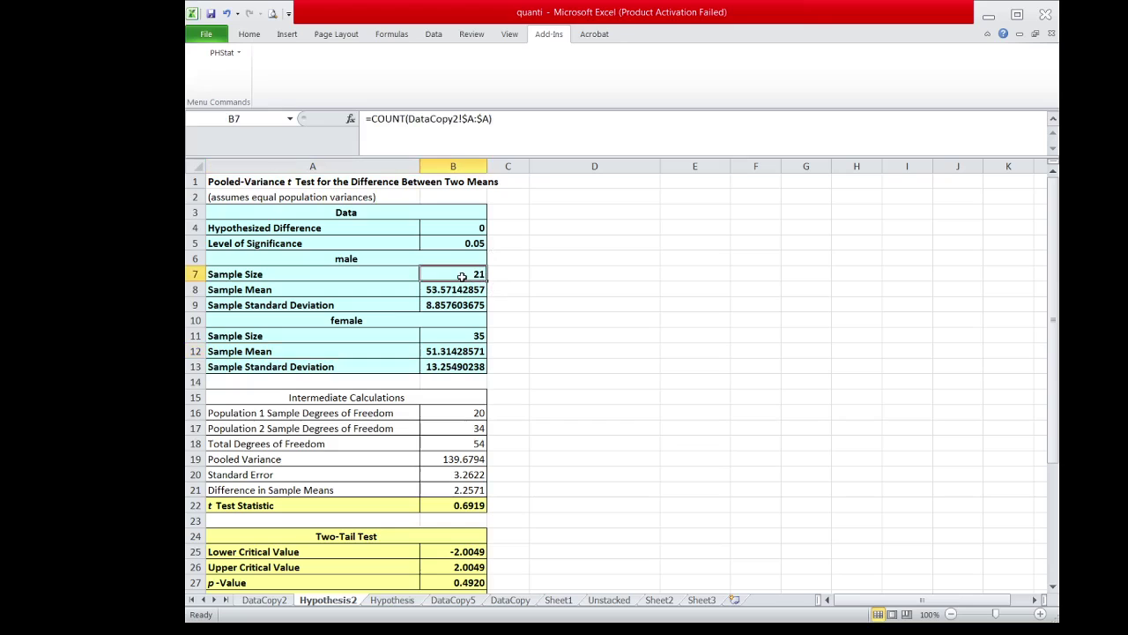
click(451, 339)
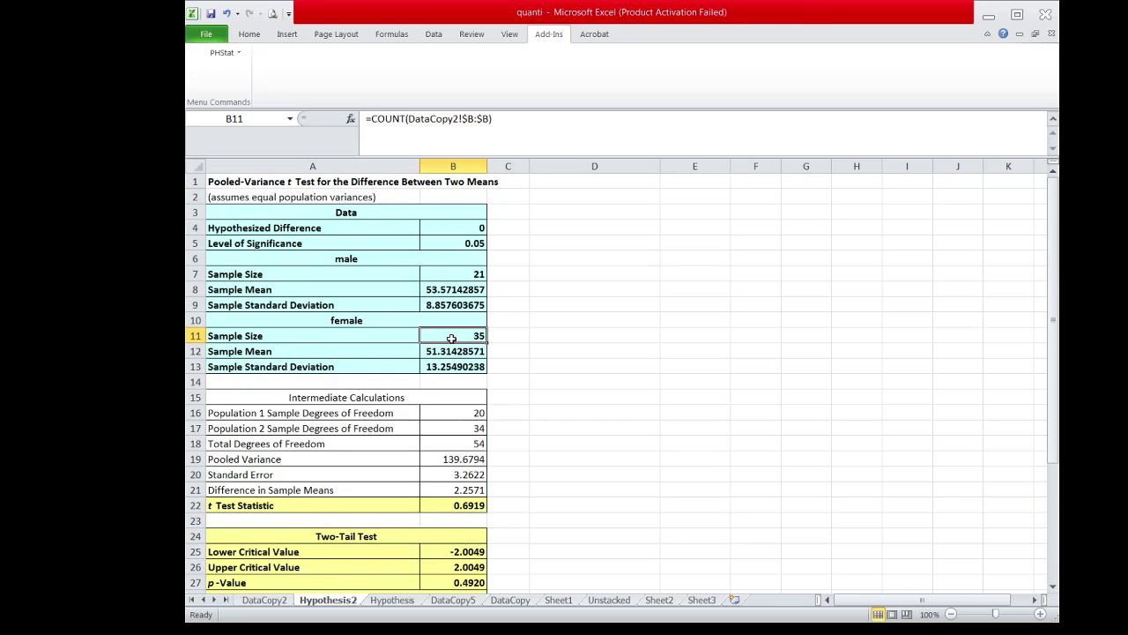
click(438, 292)
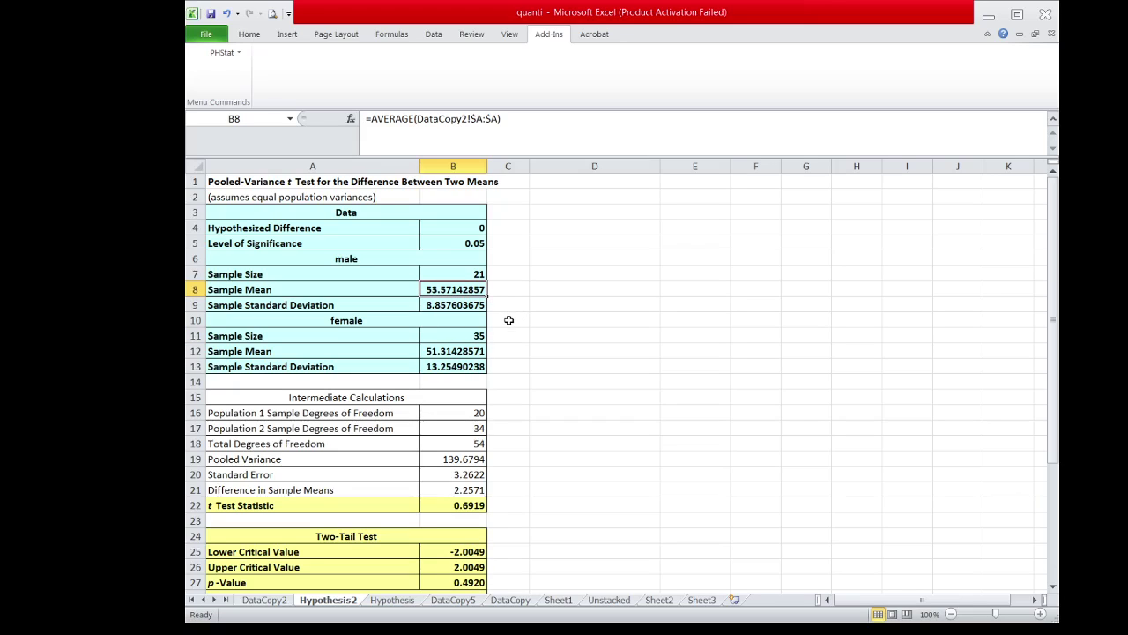
click(473, 351)
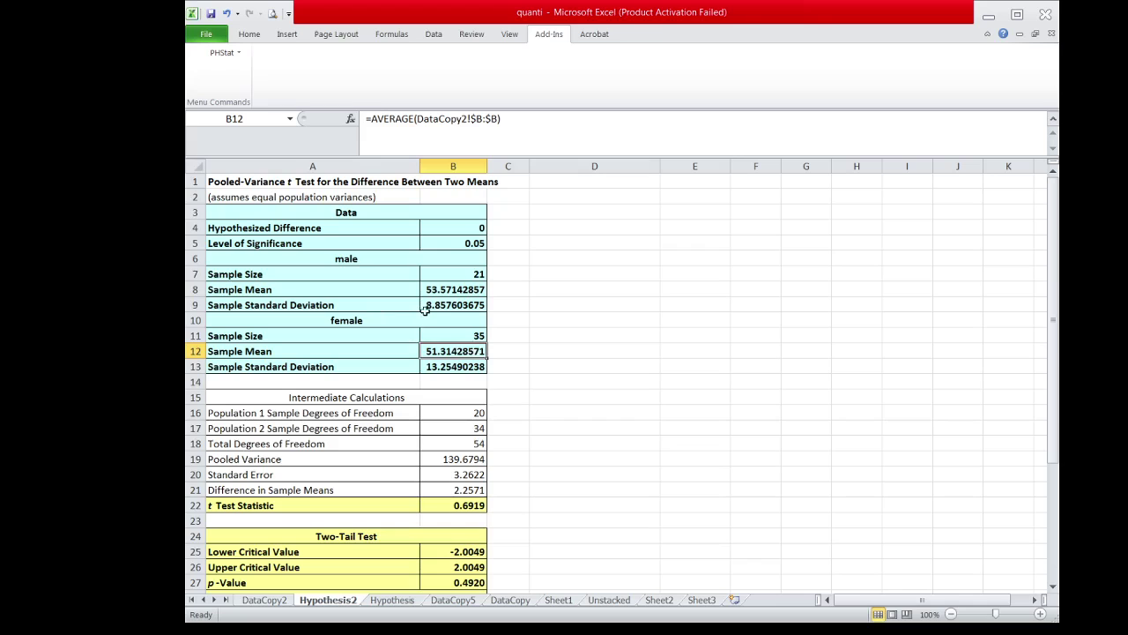
click(459, 364)
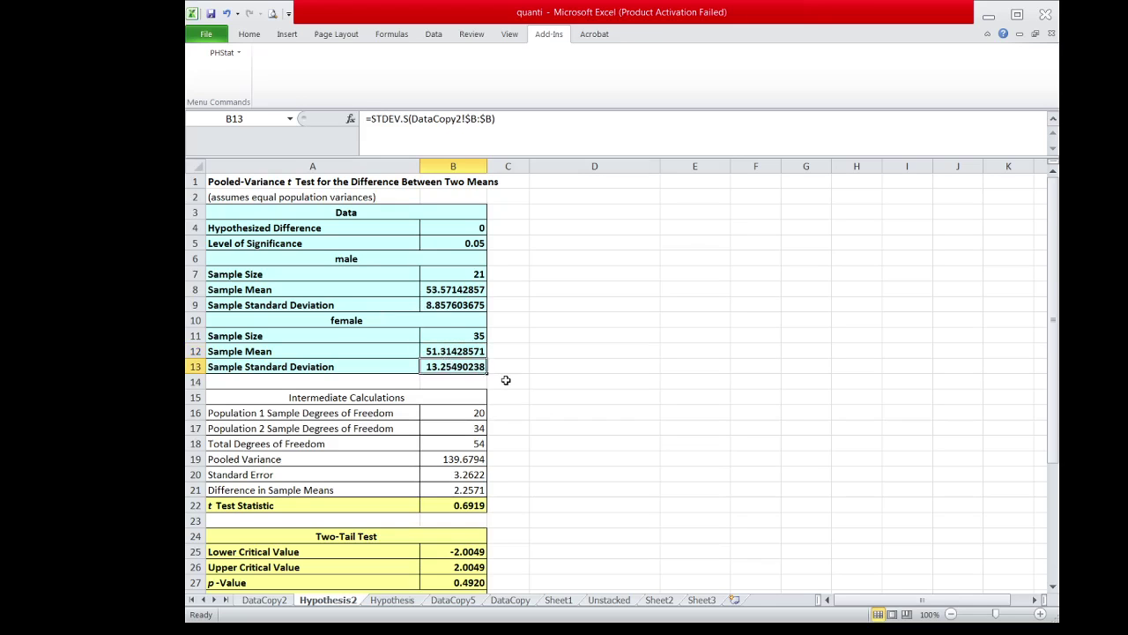
scroll(506, 380, down, 1)
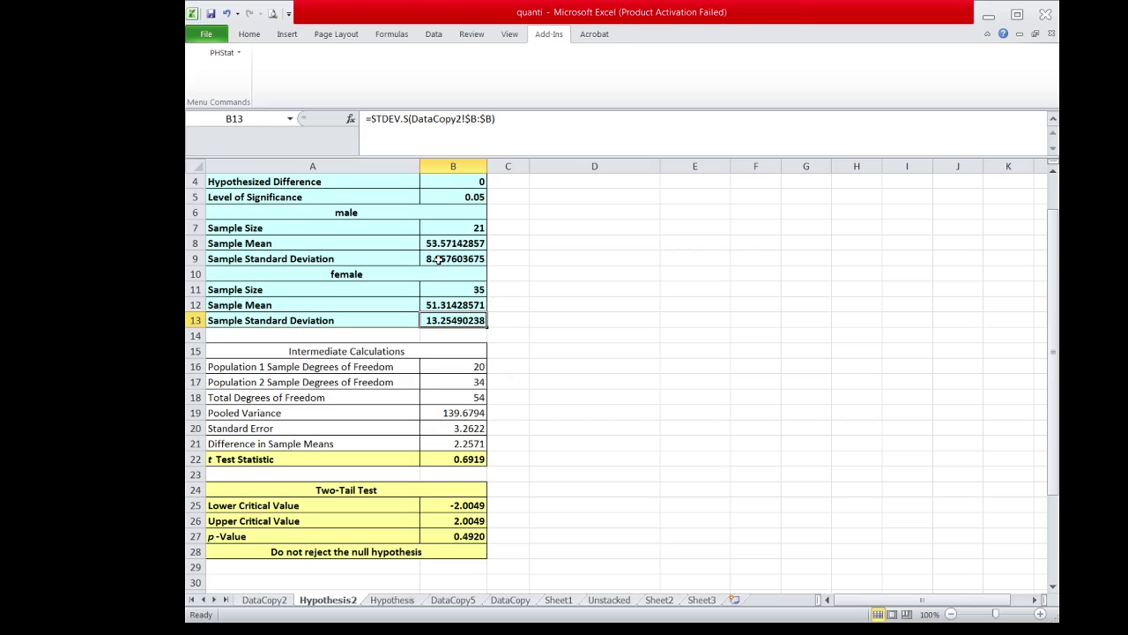
click(438, 259)
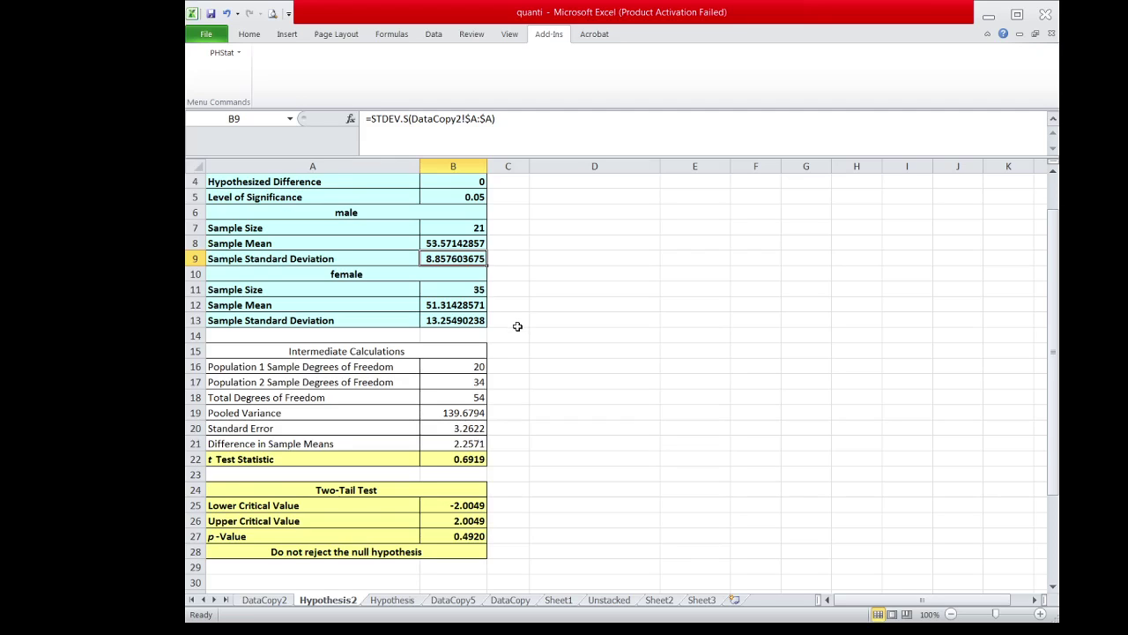
scroll(518, 326, down, 1)
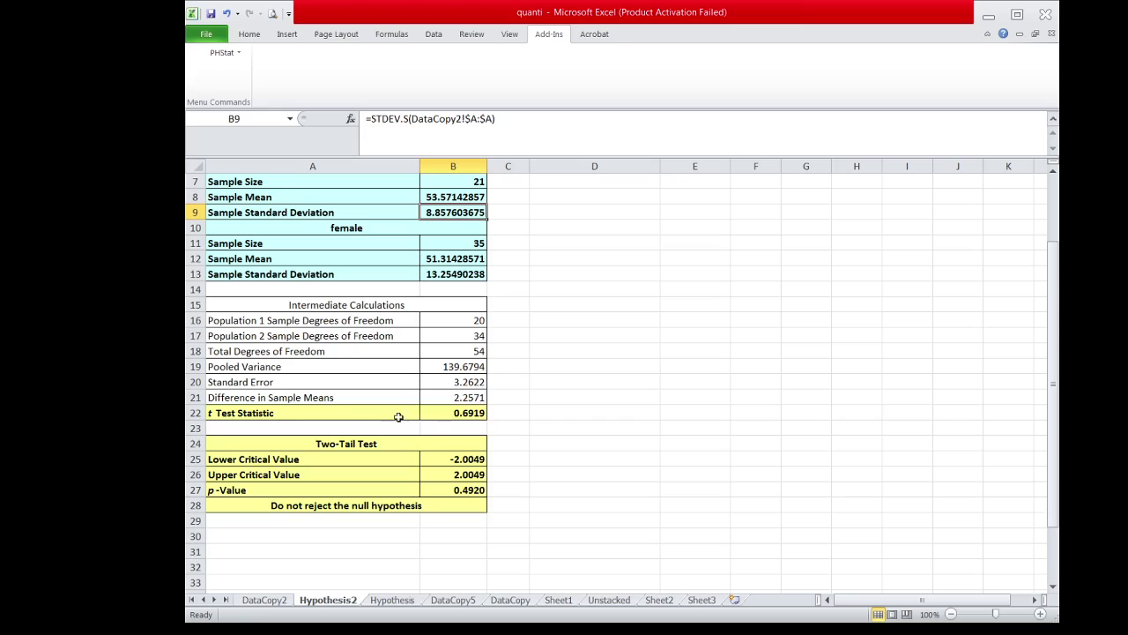
click(452, 412)
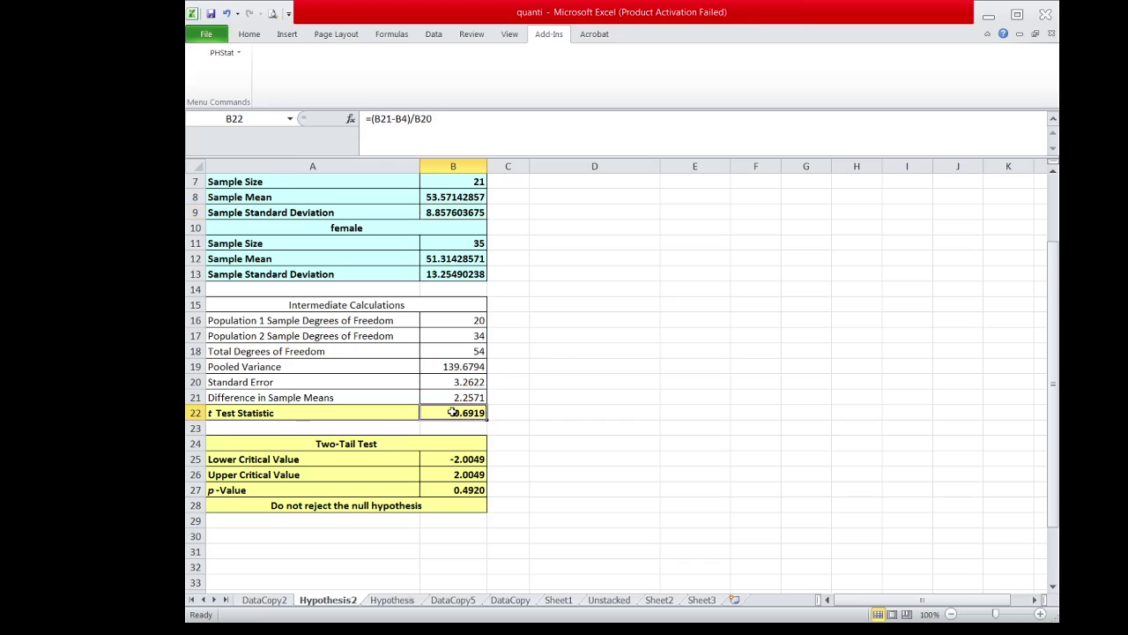
click(436, 458)
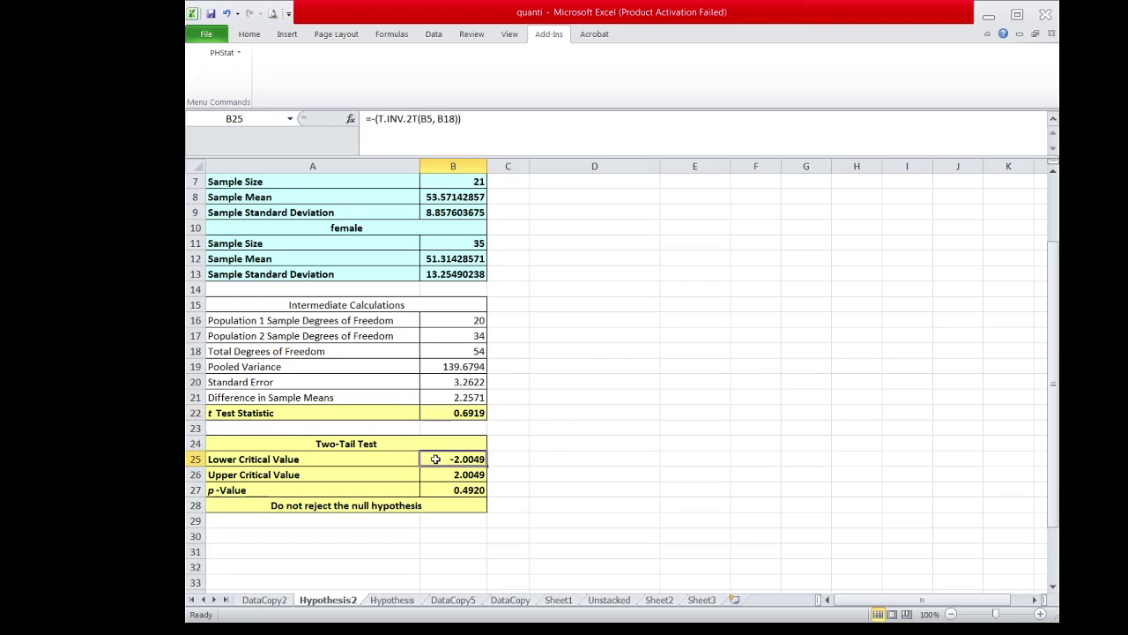
click(438, 475)
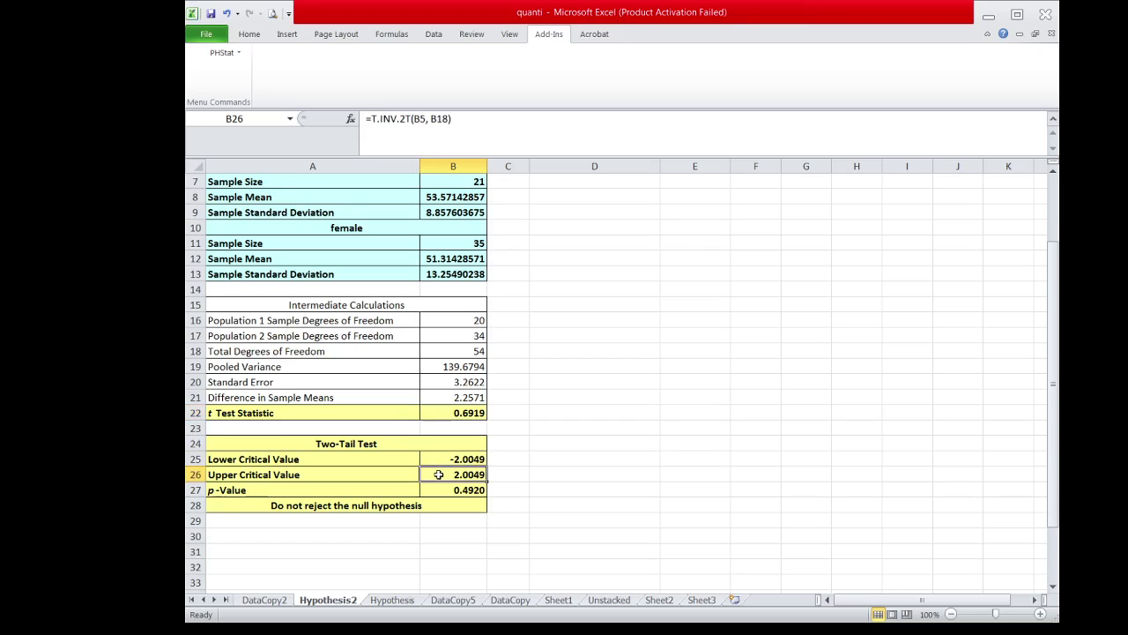
click(432, 412)
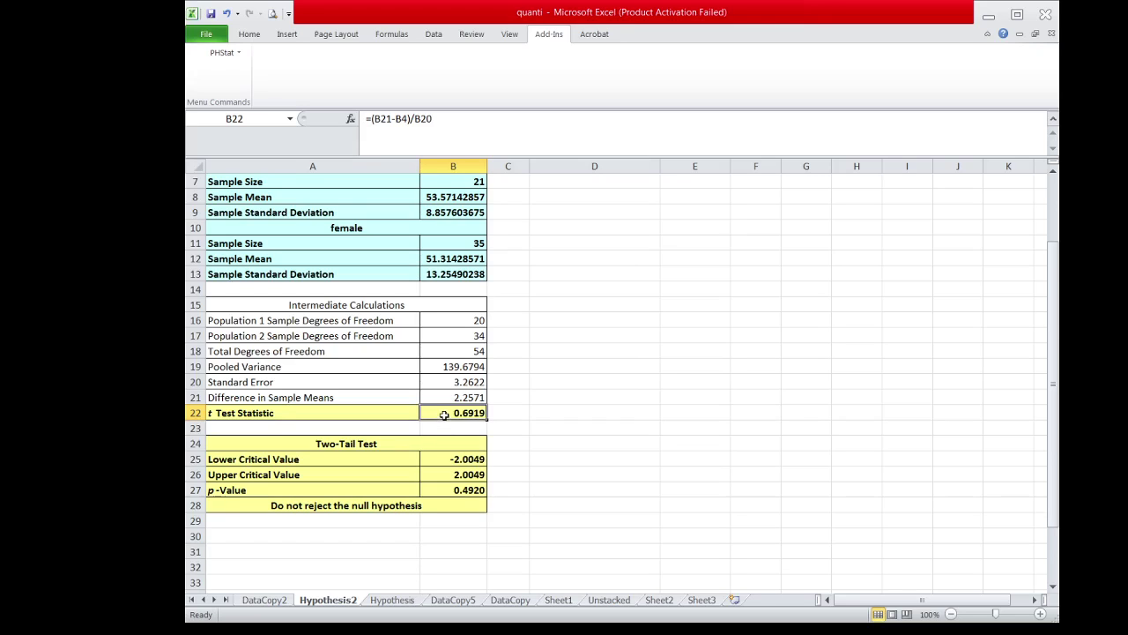
click(435, 476)
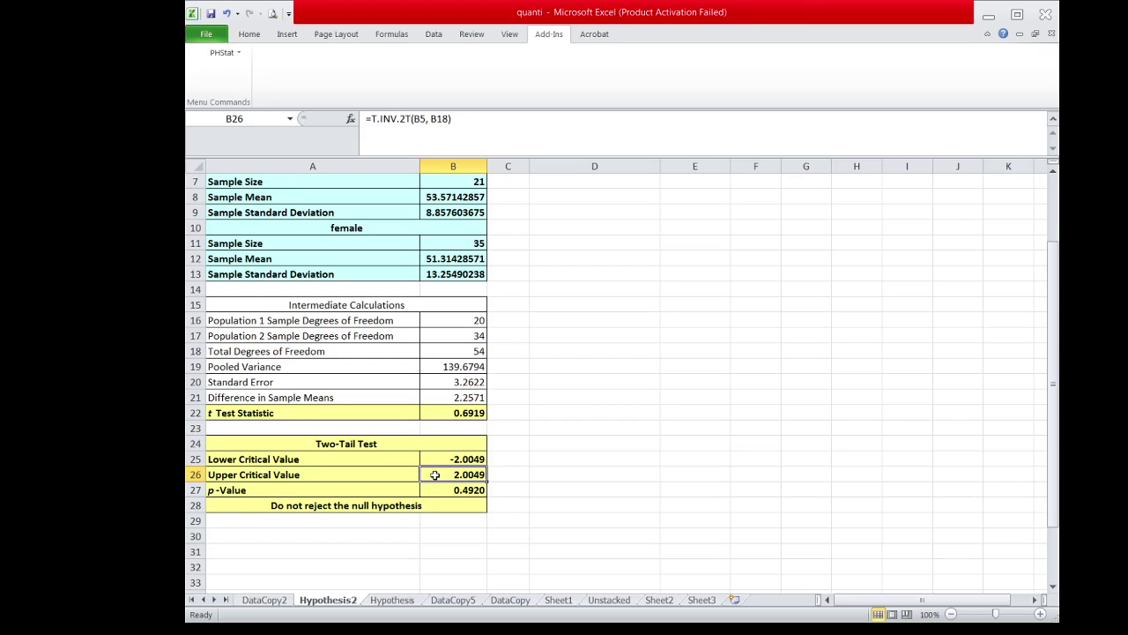
click(373, 411)
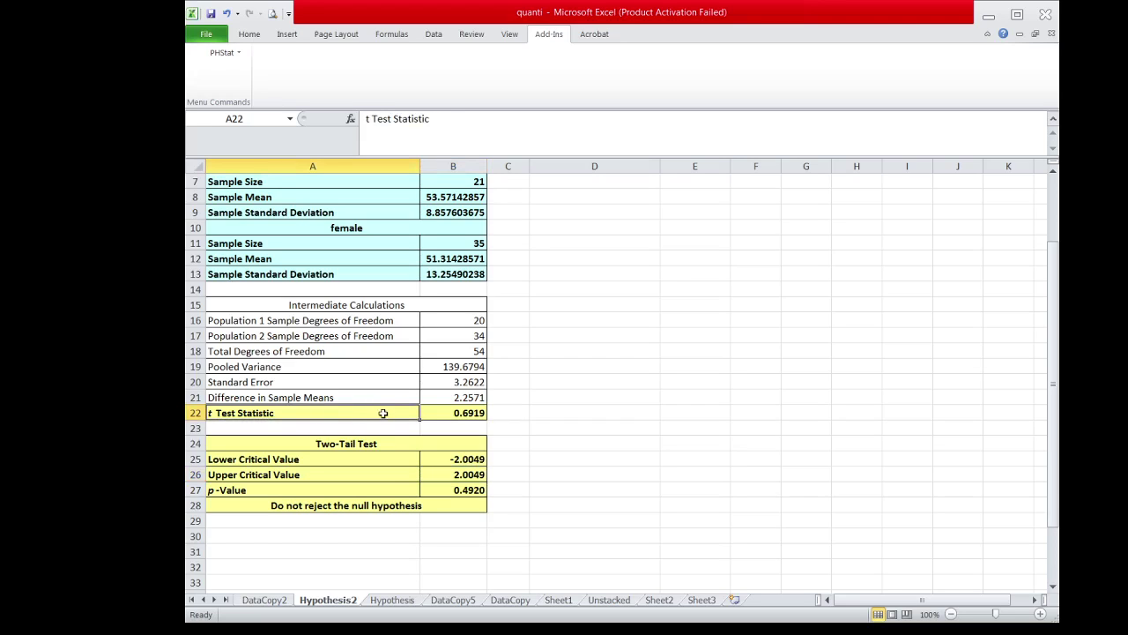
click(389, 504)
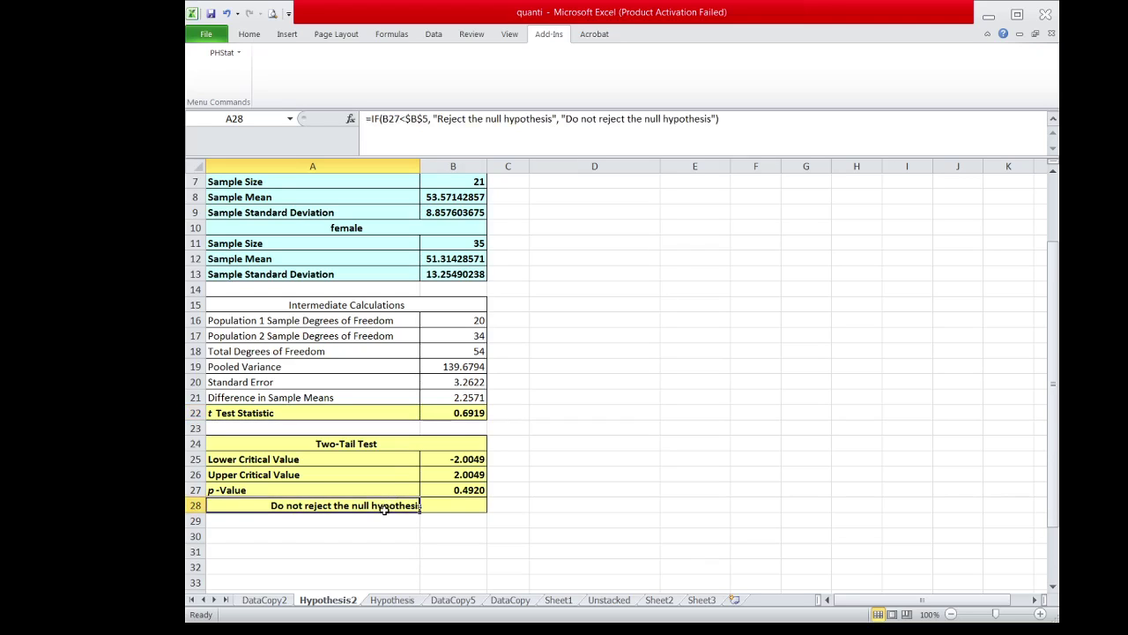
click(462, 491)
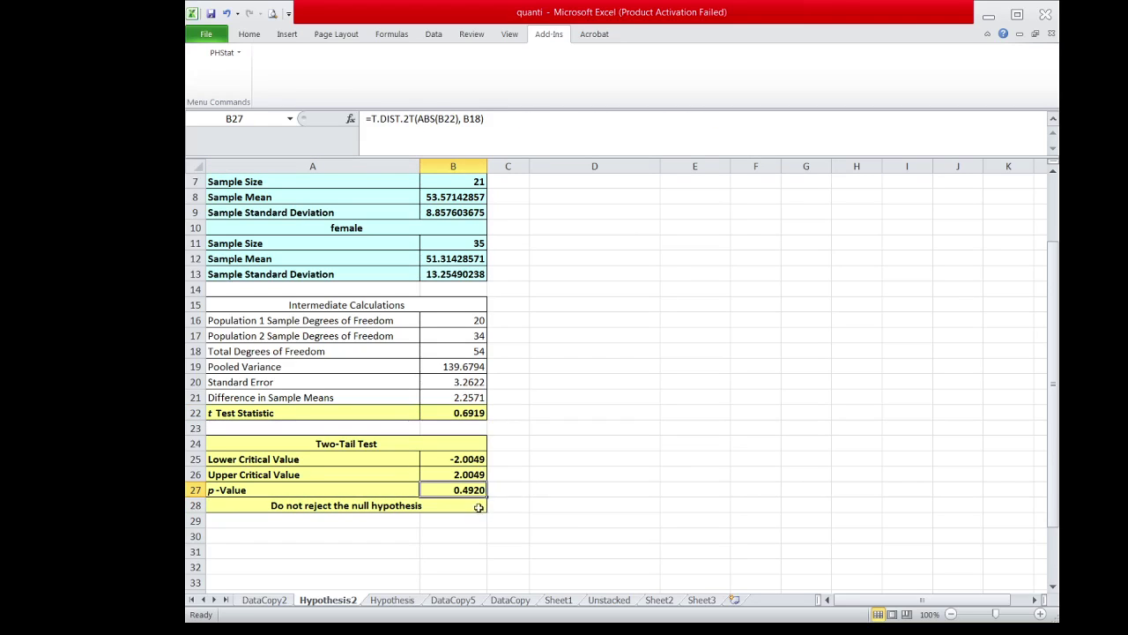
scroll(457, 509, up, 2)
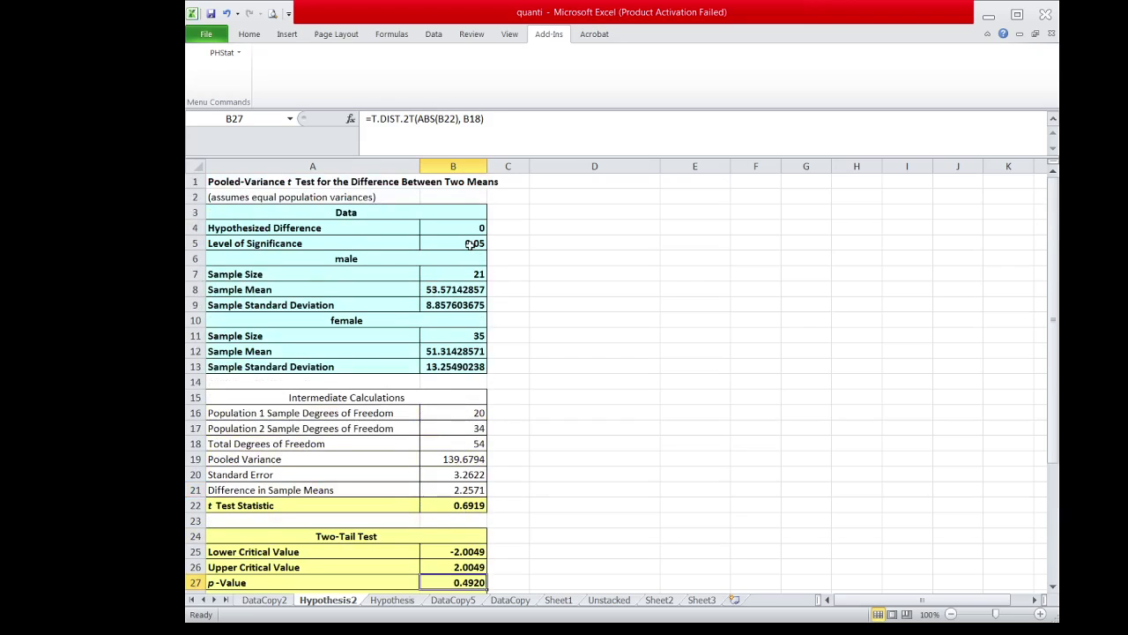
click(470, 246)
scroll(462, 350, down, 2)
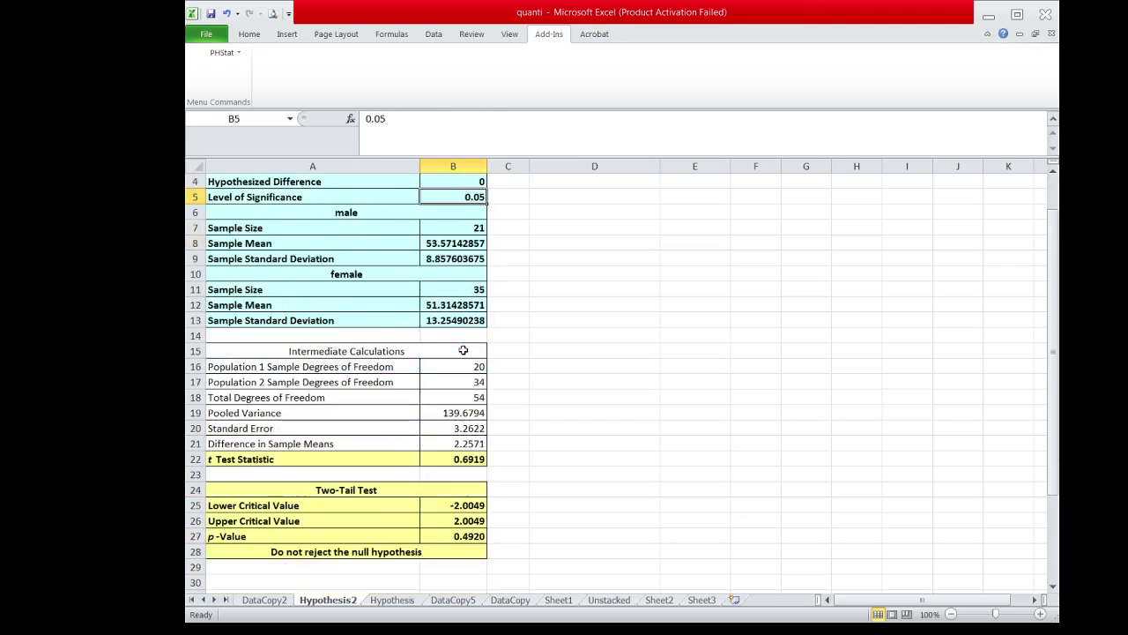
scroll(462, 351, up, 1)
Look through Sheet1, Sheet2 and Sheet3, then return to Sheet2 and scroll up to the problem statement.
click(660, 600)
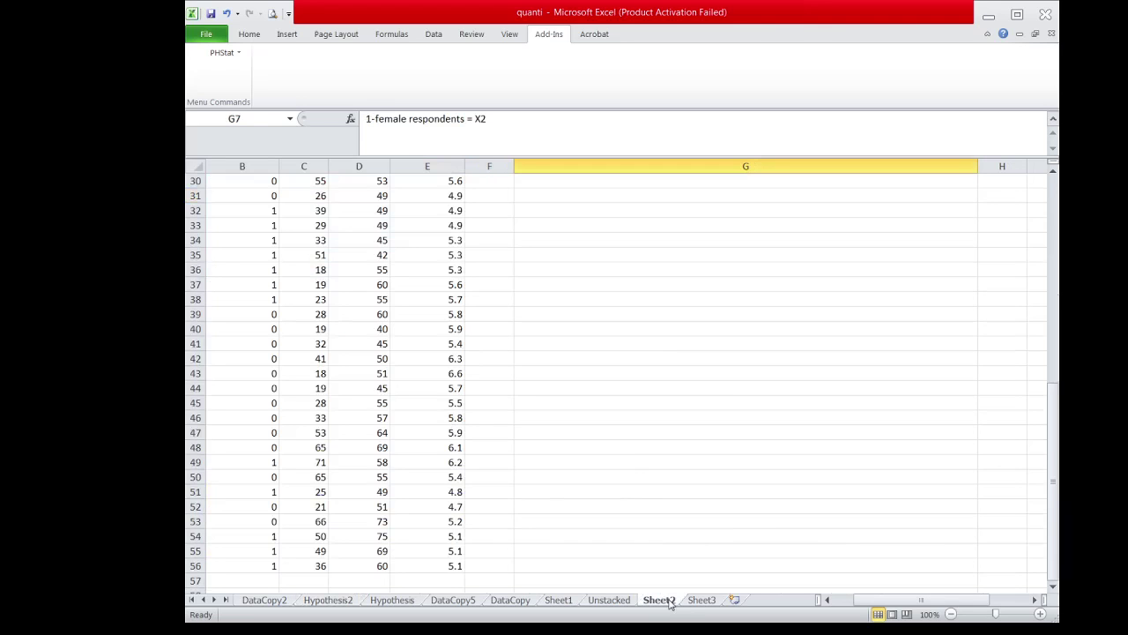
click(562, 600)
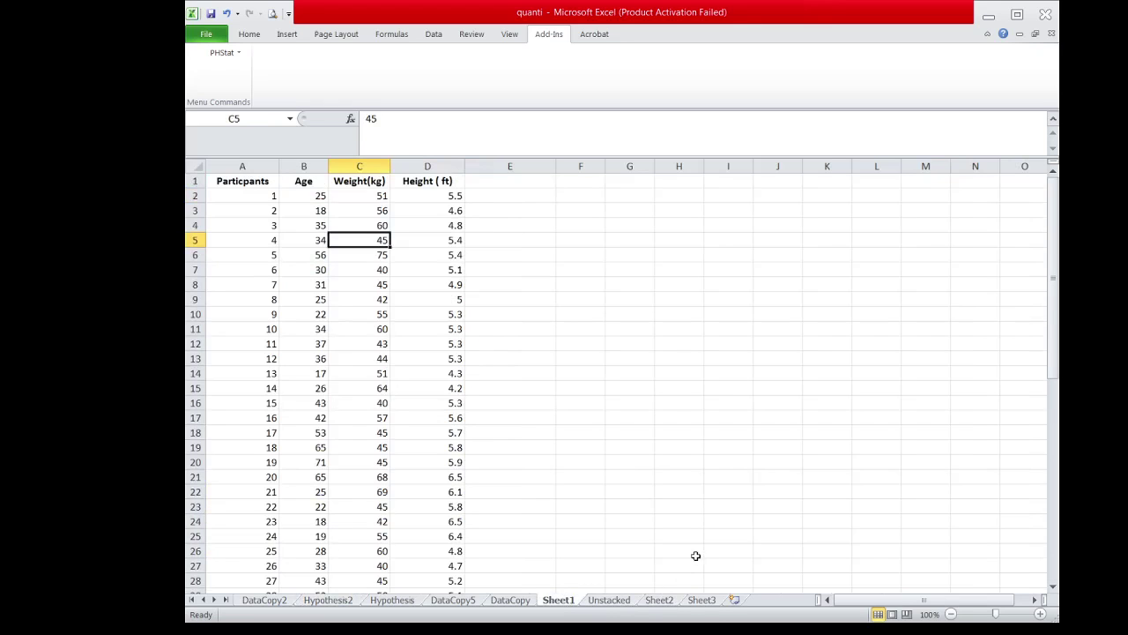
click(709, 601)
click(669, 601)
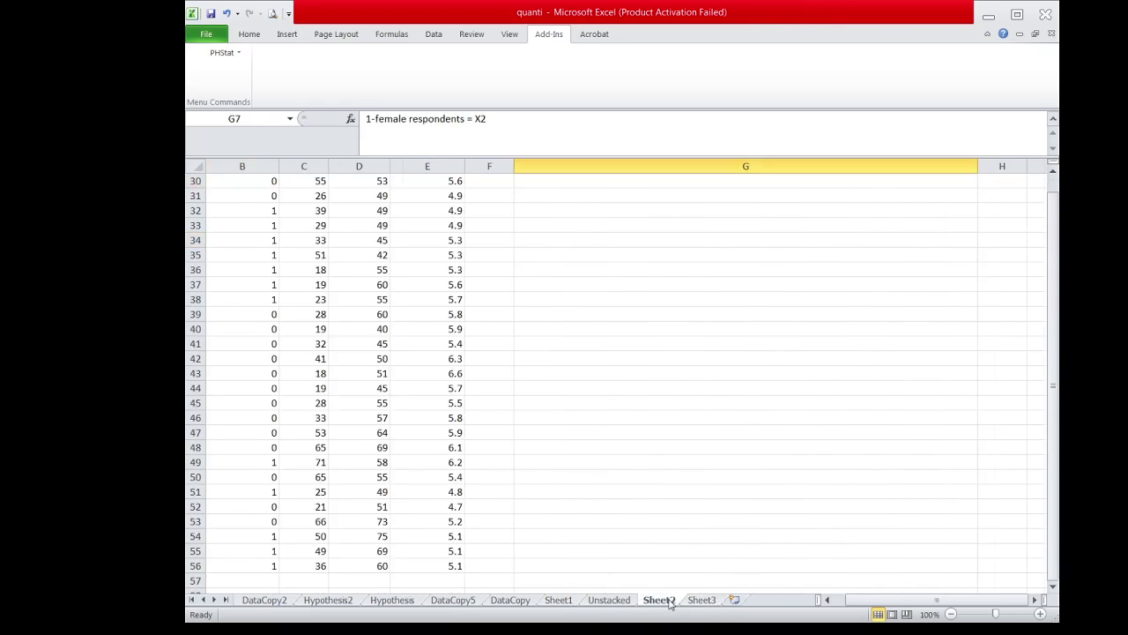
drag(1052, 520, 1042, 293)
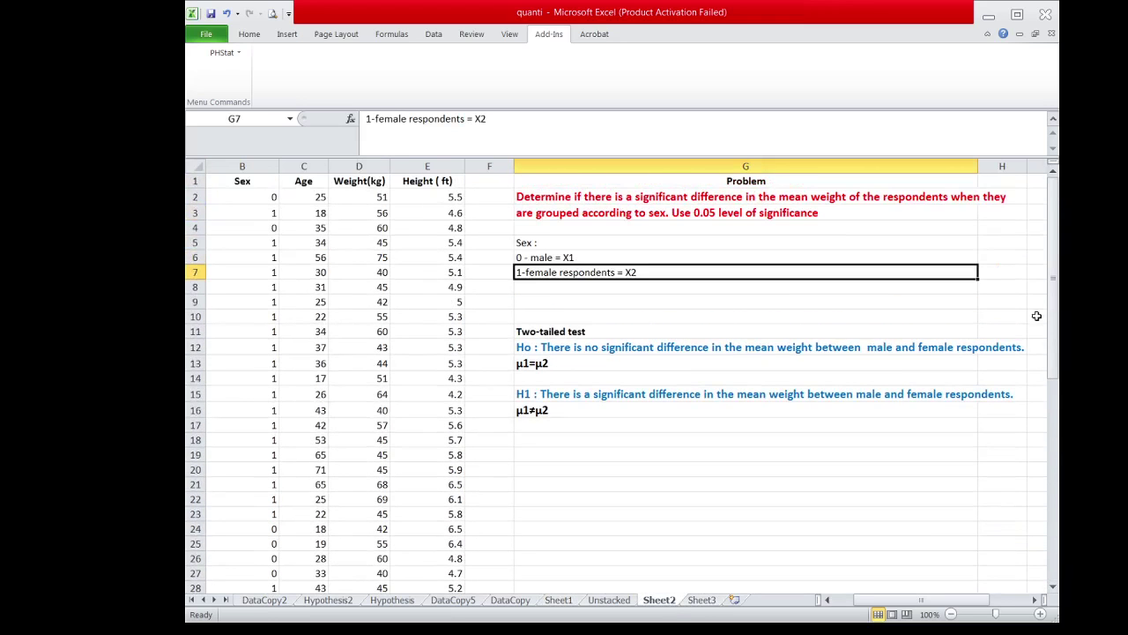